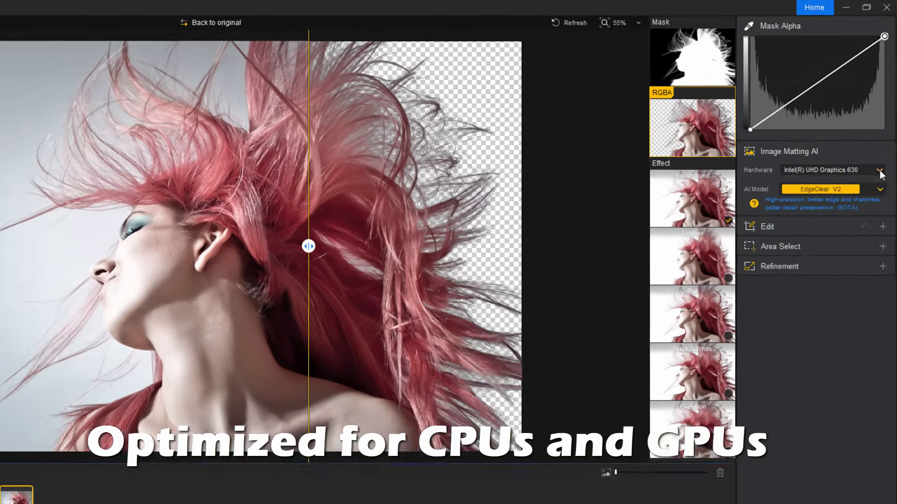
# - Check the matting hardware choices, keeping Intel(R) UHD Graphics 630, and shift the comparison divider to reveal most of the cutout
pyautogui.click(860, 136)
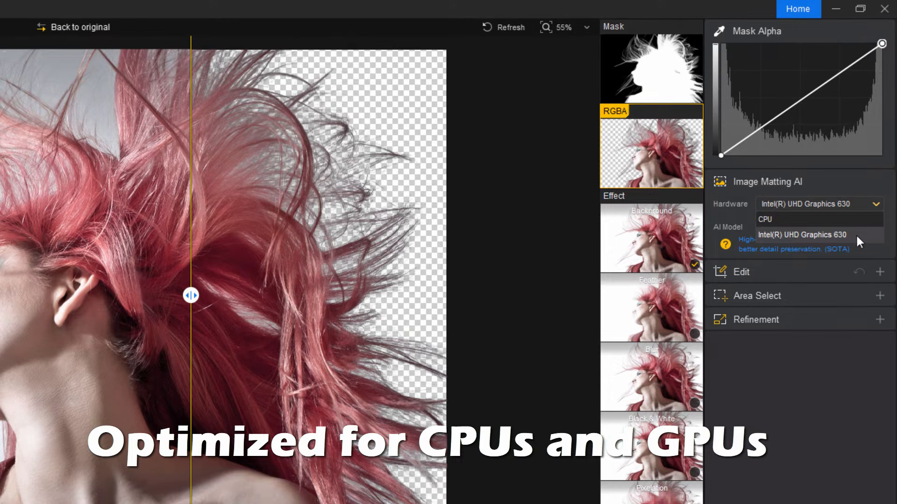
pyautogui.click(873, 204)
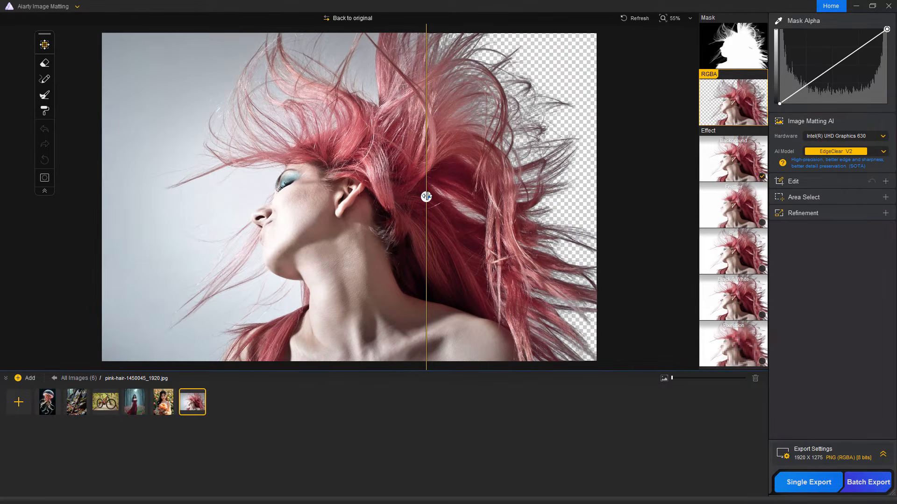
pyautogui.moveTo(426, 196); pyautogui.dragTo(193, 185)
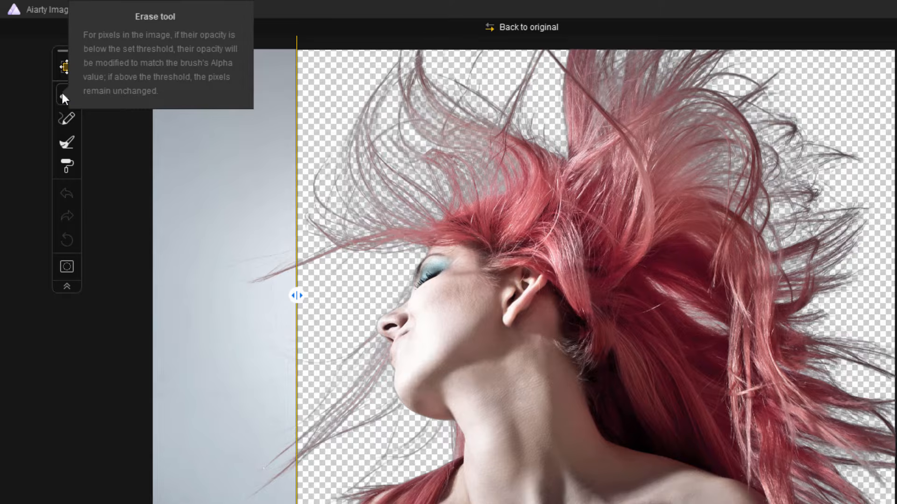
# - Try the Erase tool on the thin hair strands above the forehead and undo the stroke
pyautogui.click(62, 95)
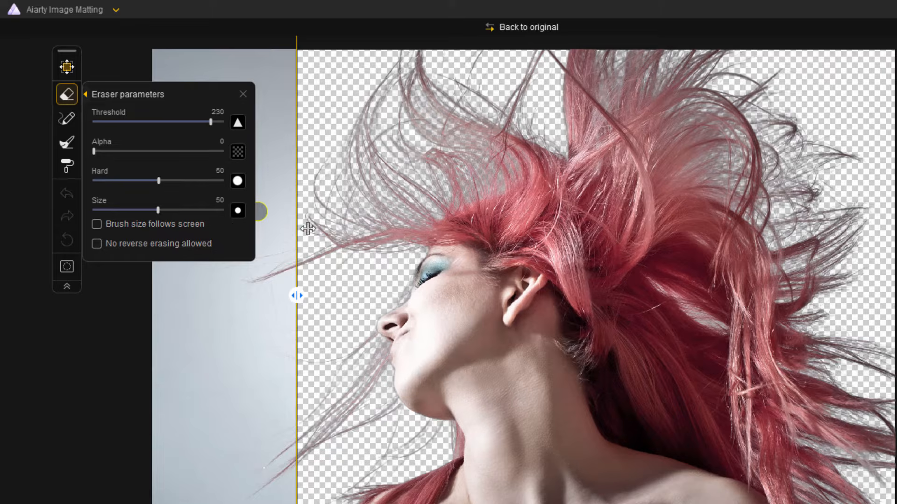
pyautogui.moveTo(369, 210)
pyautogui.mouseDown()
pyautogui.moveTo(382, 220)
pyautogui.moveTo(365, 168)
pyautogui.moveTo(411, 232)
pyautogui.mouseUp()
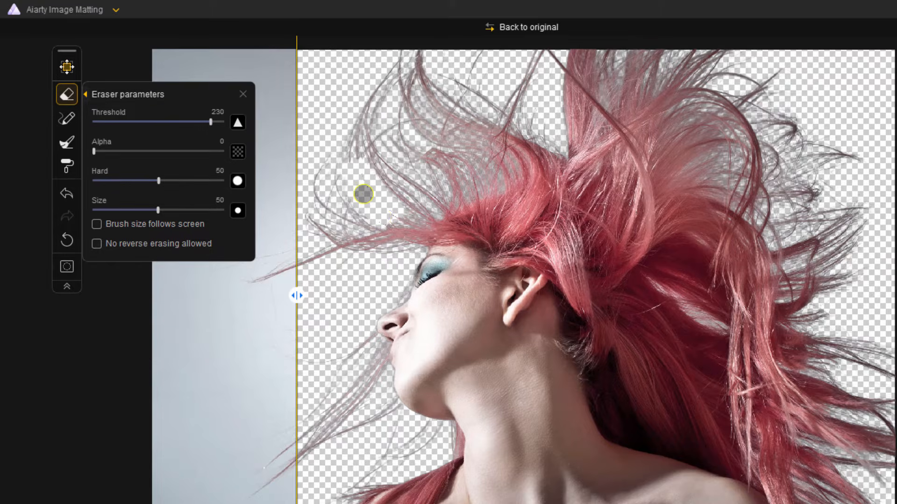
pyautogui.hotkey('ctrl', 'z')
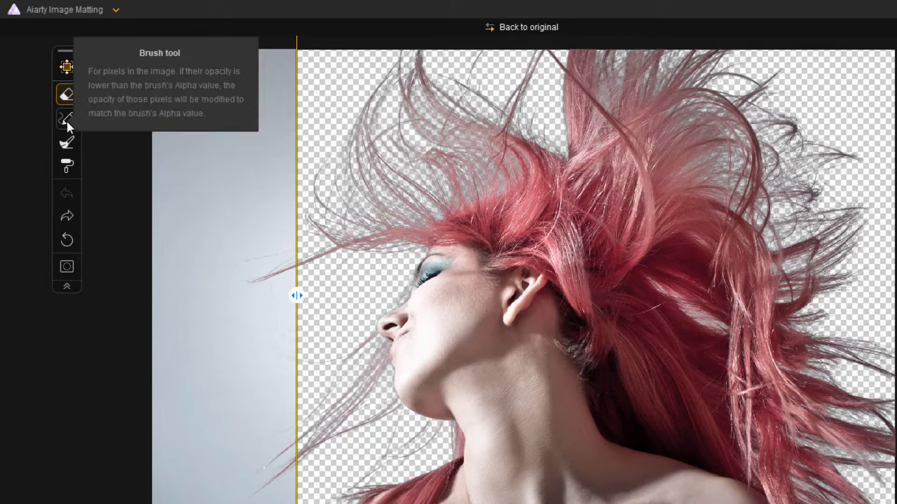
# - Inspect the mask highlight settings and its colour choices, leaving the highlight colour unchanged
pyautogui.click(68, 167)
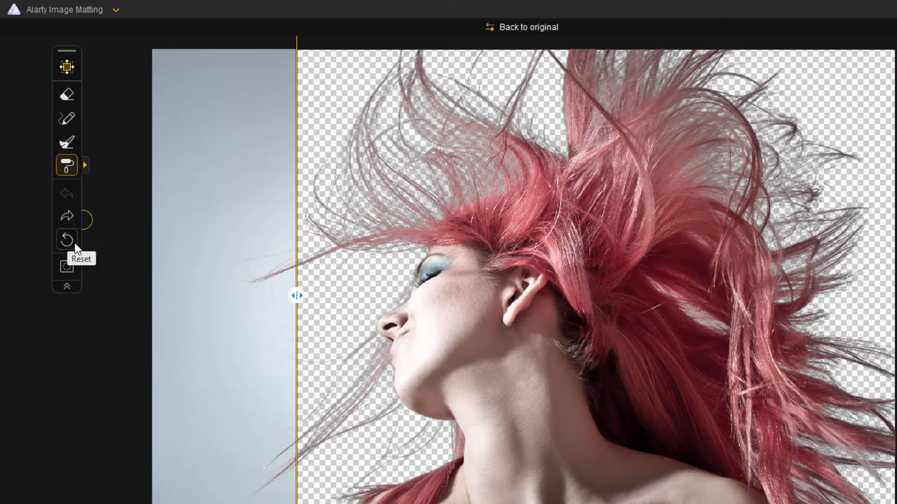
pyautogui.click(65, 269)
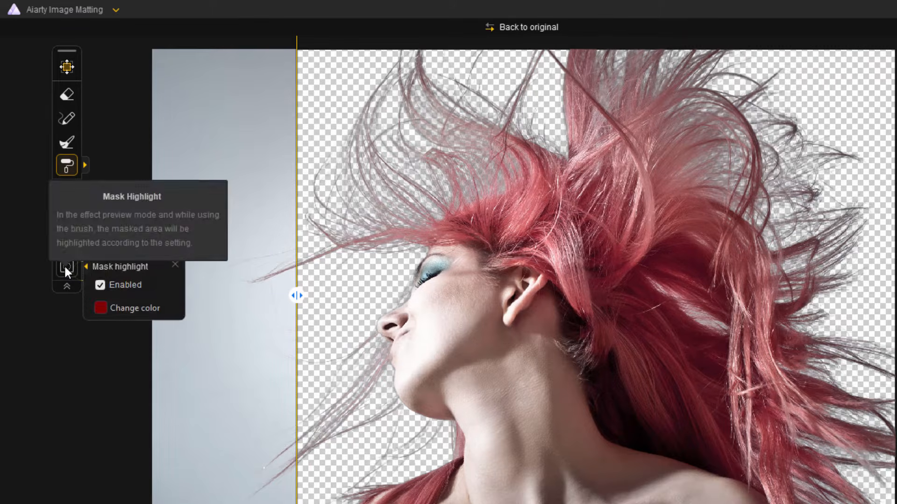
pyautogui.click(103, 304)
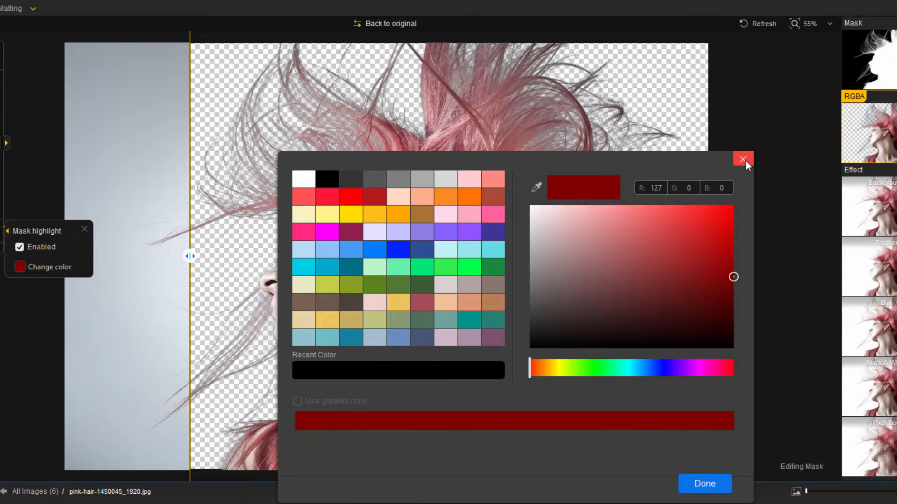
pyautogui.click(810, 159)
# - Compare the Mask and RGBA previews, and bring the original photo into view beside the mask
pyautogui.click(878, 73)
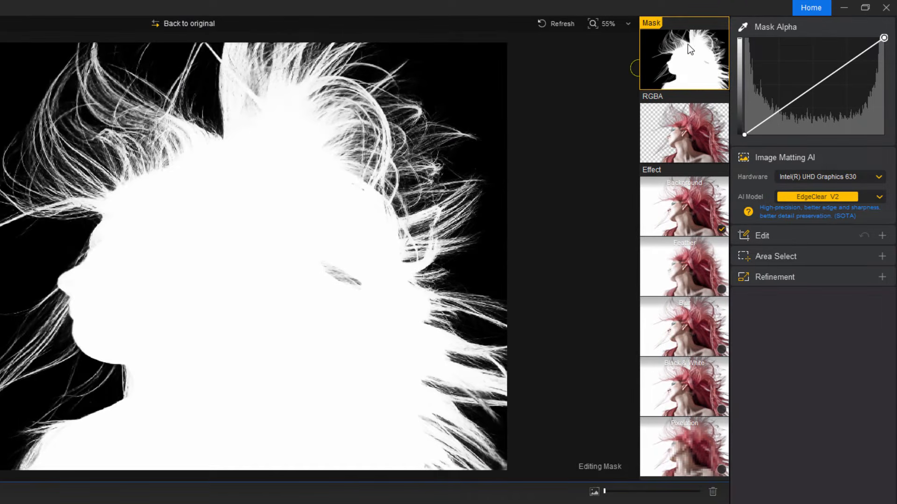
pyautogui.click(675, 130)
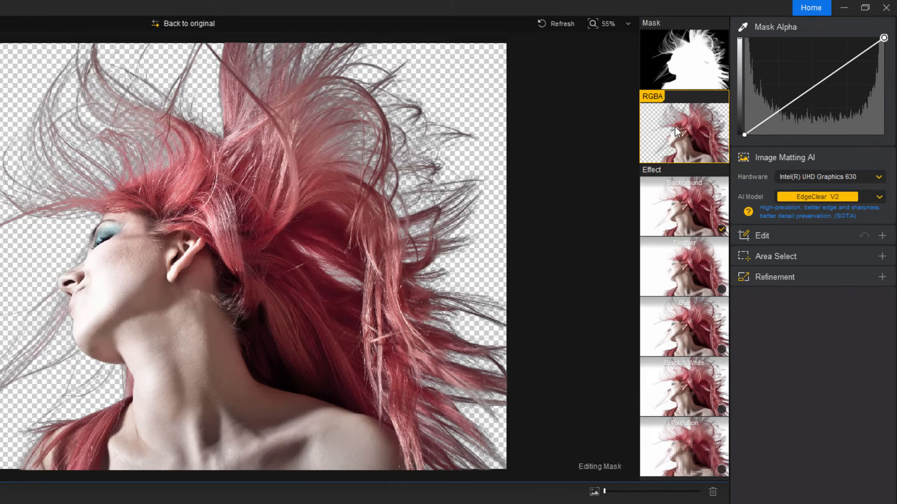
pyautogui.click(684, 66)
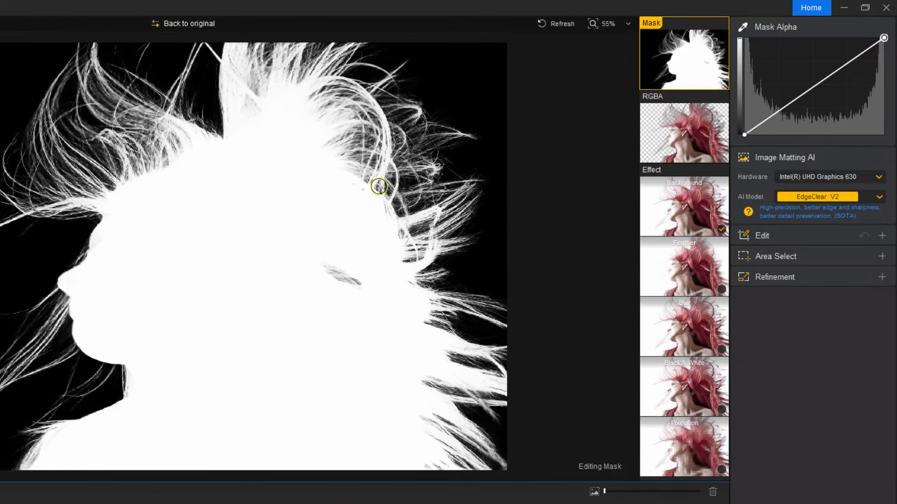
pyautogui.moveTo(1, 254)
pyautogui.mouseDown()
pyautogui.moveTo(395, 234)
pyautogui.moveTo(172, 232)
pyautogui.mouseUp()
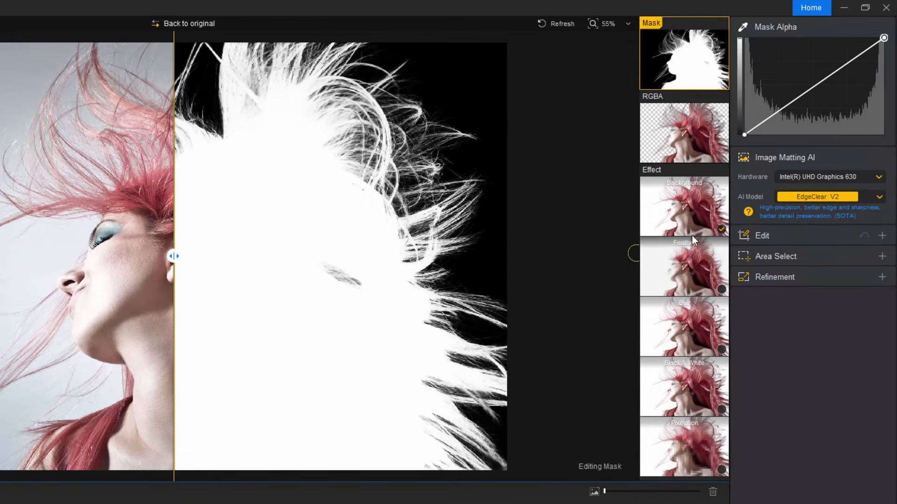
# - Turn on the Background effect and toggle the mask highlight off and back on to compare
pyautogui.click(680, 206)
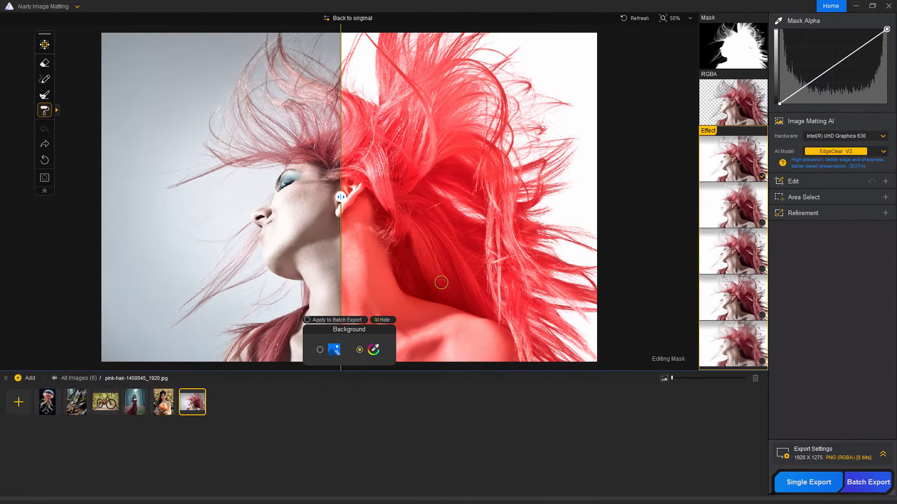
pyautogui.click(44, 179)
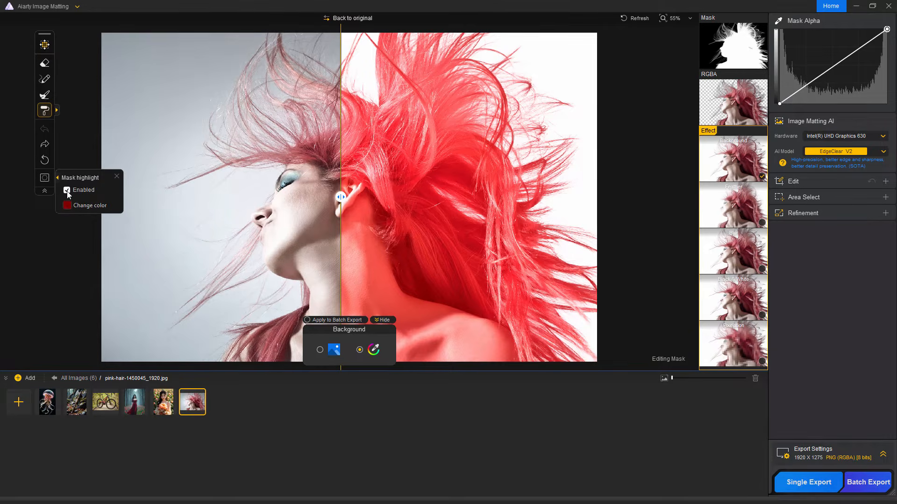
pyautogui.click(66, 190)
pyautogui.click(65, 191)
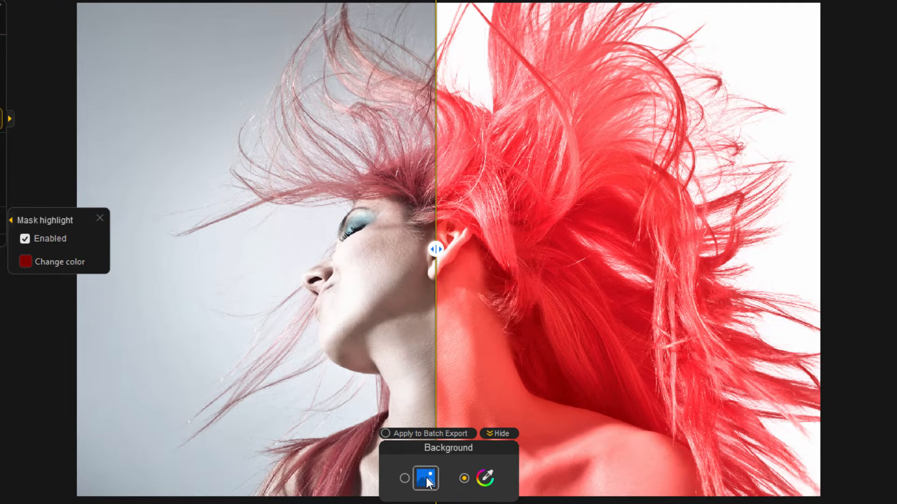
# - Choose the blue sky picture from the background image history
pyautogui.click(426, 477)
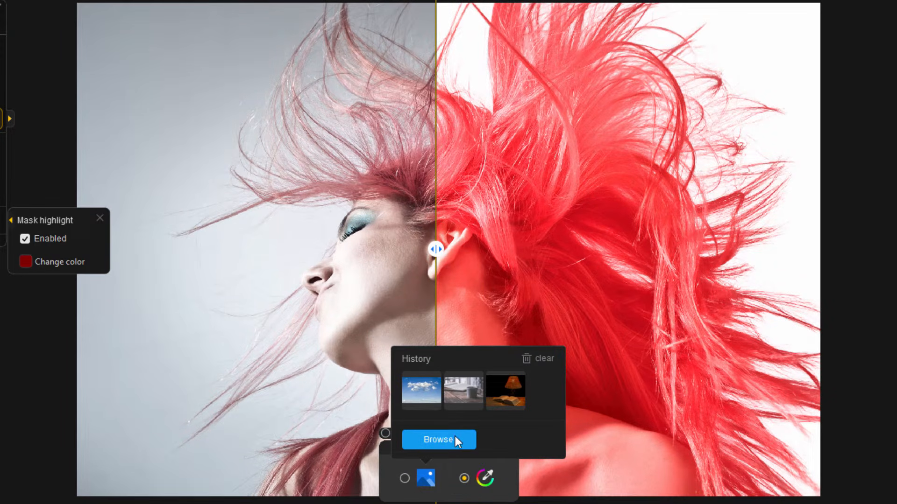
pyautogui.click(425, 394)
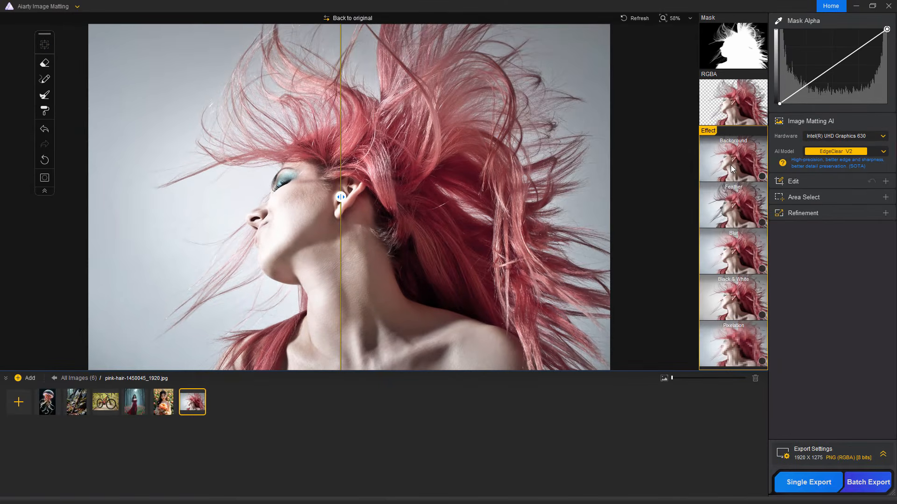
# - Try the Feather effect on its own and combined with the Background effect, and switch both off
pyautogui.click(727, 209)
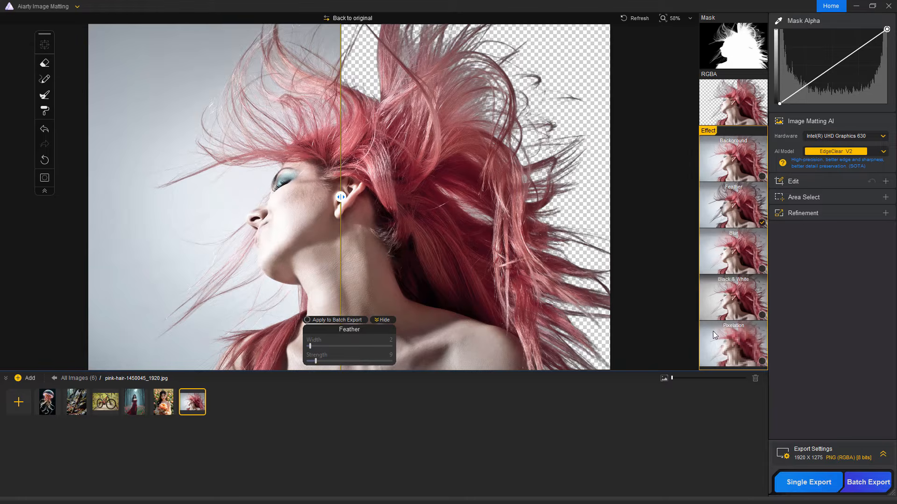
pyautogui.click(731, 161)
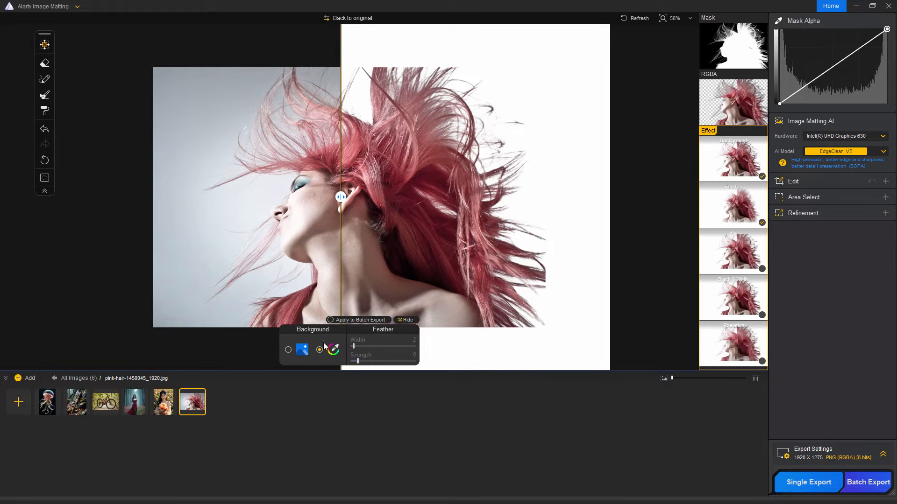
pyautogui.click(732, 165)
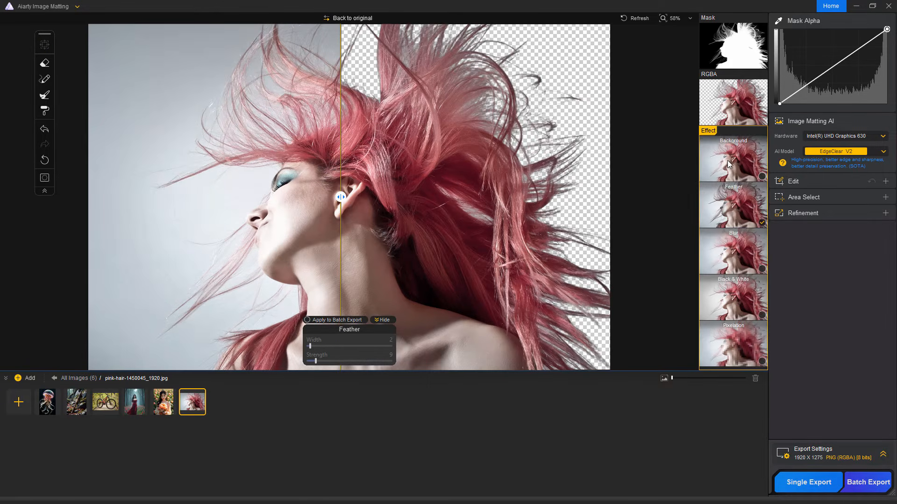
pyautogui.click(733, 208)
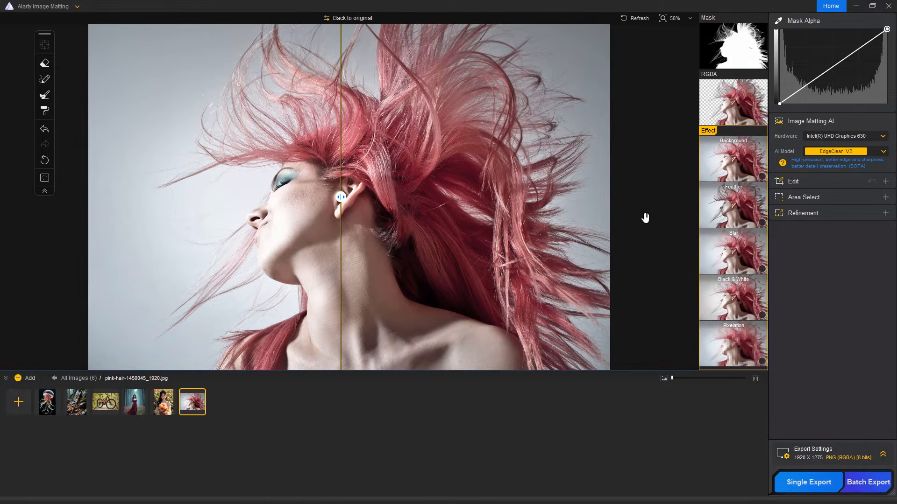
# - Turn on the Background effect and load sky-49520.jpg as the backdrop image
pyautogui.click(725, 171)
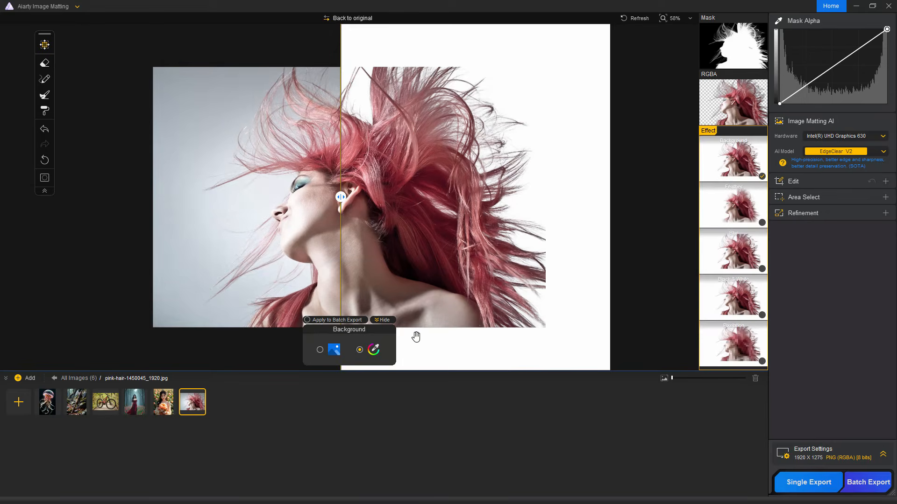
pyautogui.moveTo(334, 350)
pyautogui.click(334, 324)
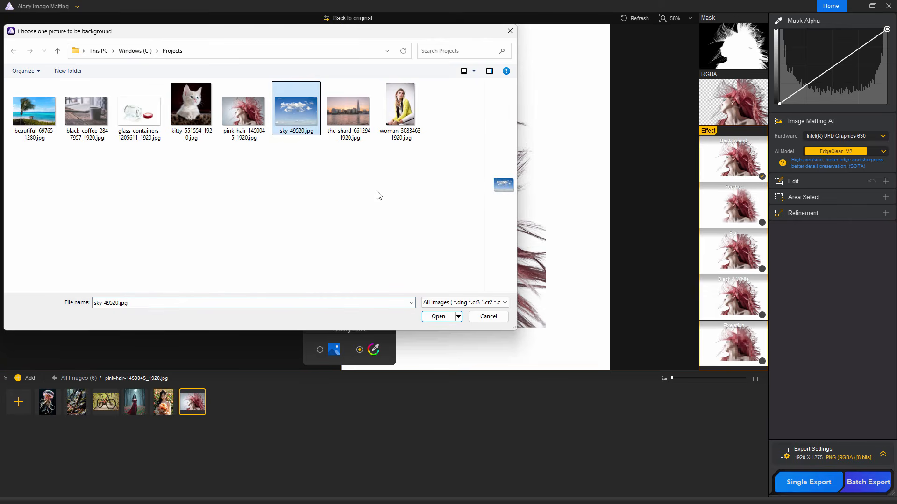
pyautogui.click(430, 316)
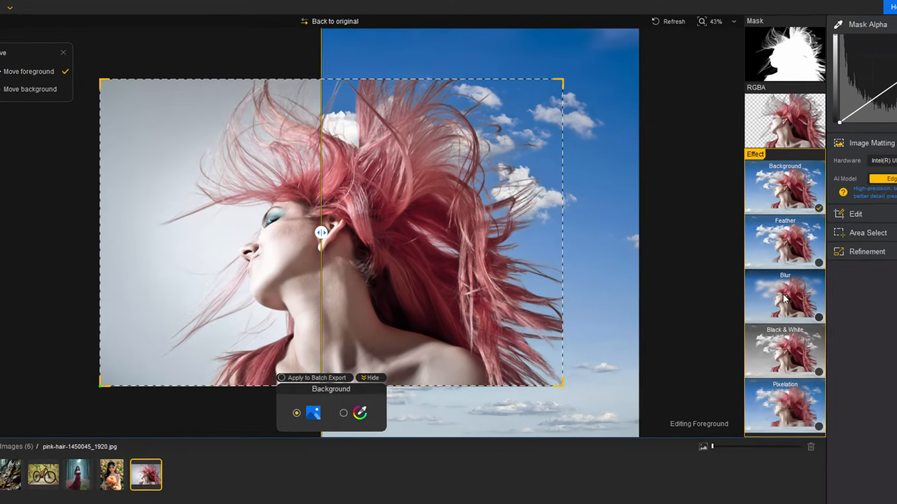
# - Try the Blur effect on the background with intensity 24 and a different blur style, and switch it off
pyautogui.click(784, 294)
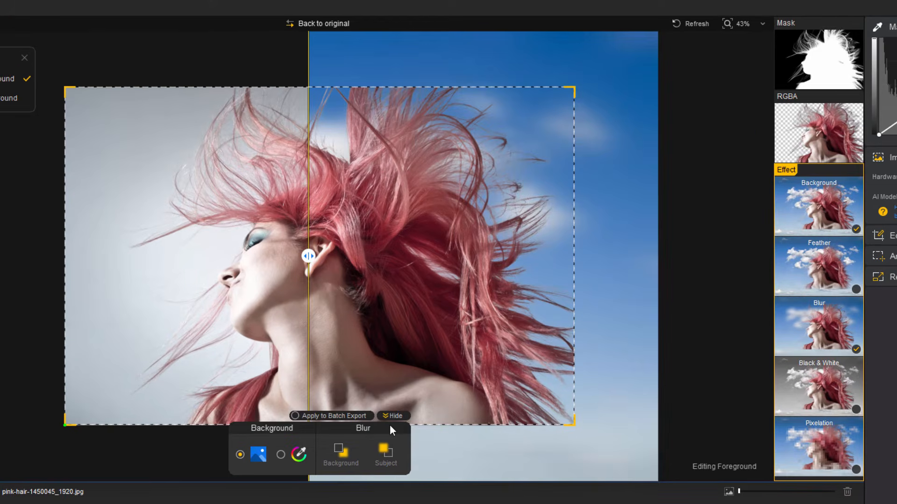
pyautogui.click(342, 450)
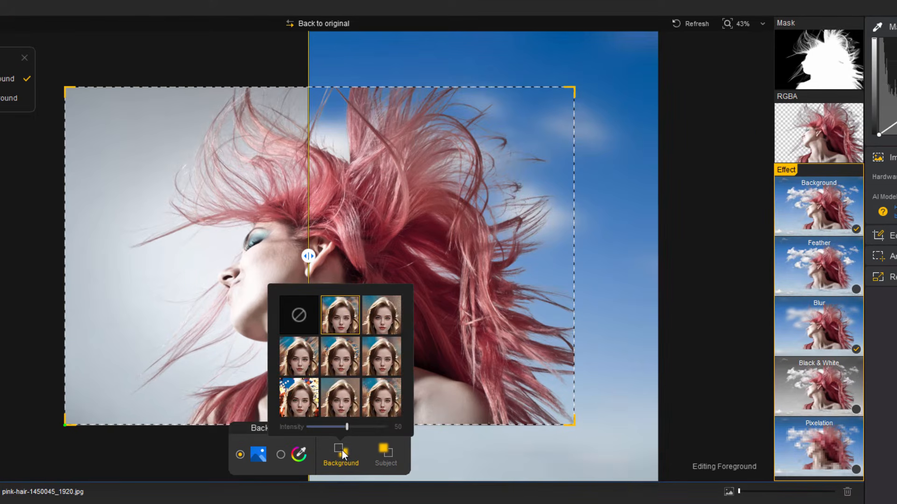
pyautogui.moveTo(345, 426); pyautogui.dragTo(327, 427)
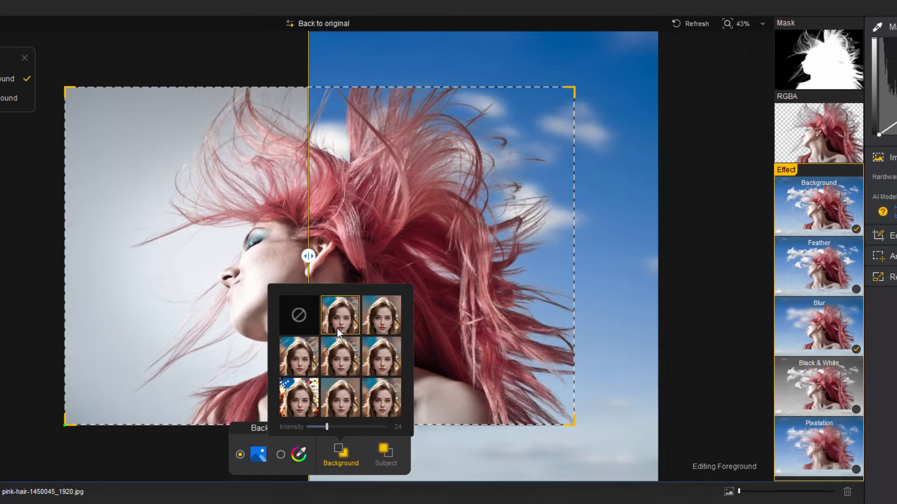
pyautogui.click(380, 356)
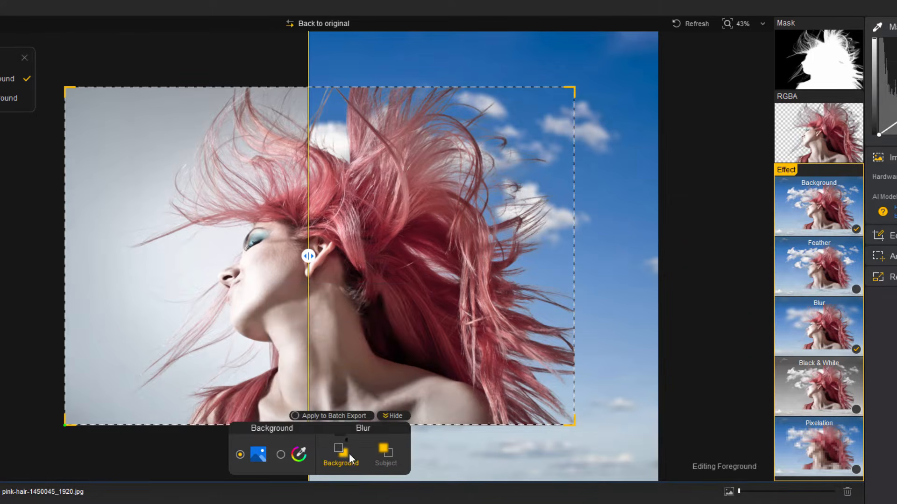
pyautogui.moveTo(390, 453)
pyautogui.click(827, 330)
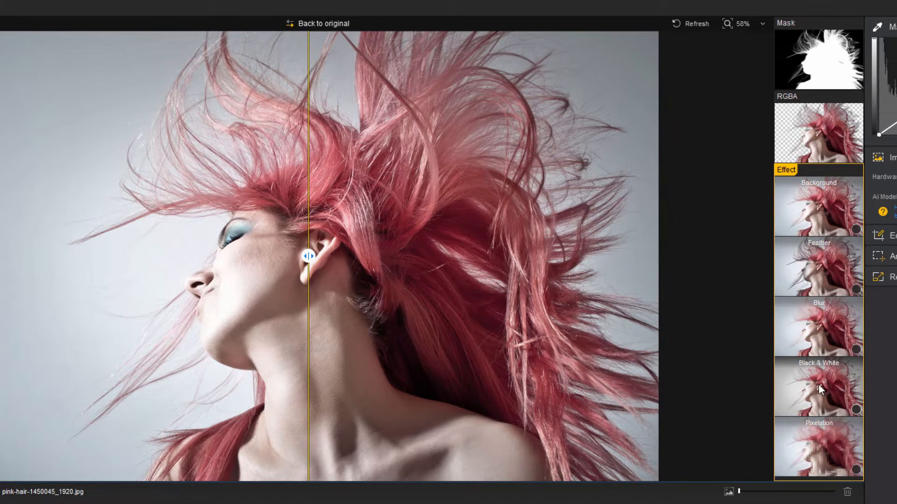
# - Turn on the Background effect and use the-shard-661294_1920.jpg as the backdrop image
pyautogui.click(814, 214)
pyautogui.click(299, 455)
pyautogui.click(317, 423)
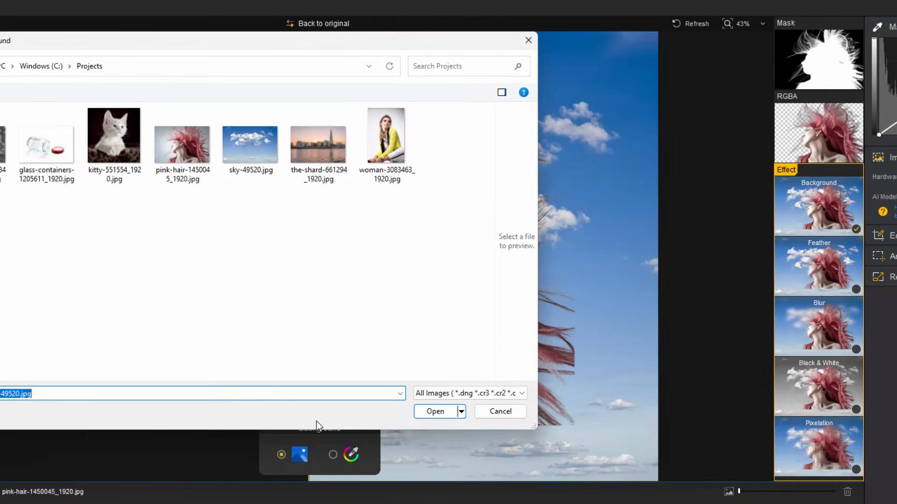
pyautogui.click(322, 145)
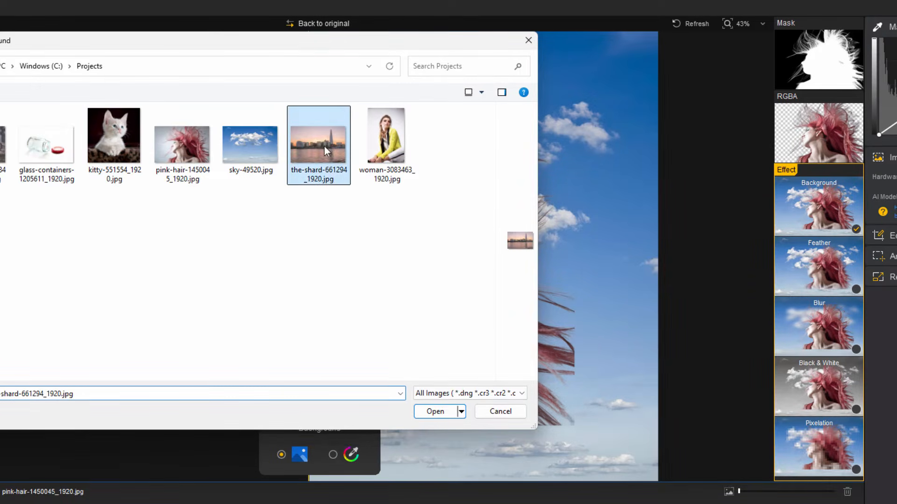
pyautogui.click(431, 413)
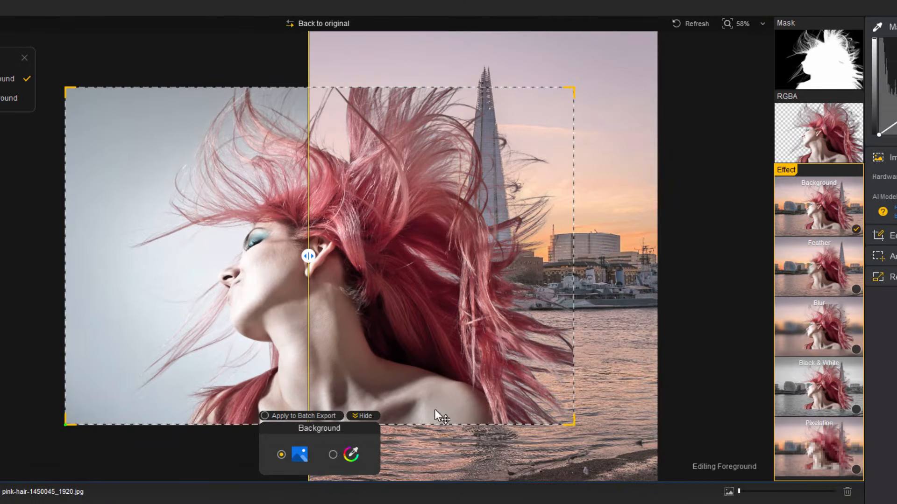
# - Enlarge the foreground portrait from two opposite corners so it fills the full frame of the backdrop
pyautogui.moveTo(560, 91); pyautogui.dragTo(650, 51)
pyautogui.moveTo(64, 427); pyautogui.dragTo(0, 481)
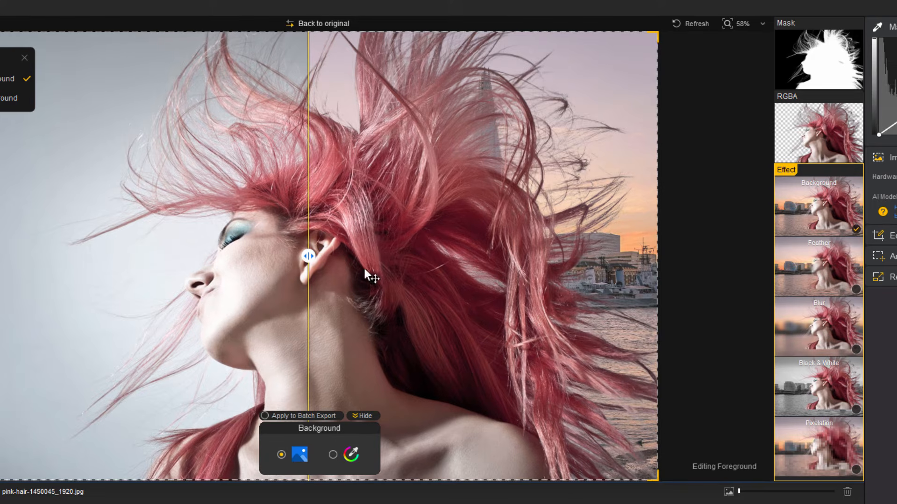
# - Reveal the composite beyond the face with the comparison divider and apply the Black & White effect to the backdrop
pyautogui.moveTo(308, 256); pyautogui.dragTo(331, 256)
pyautogui.moveTo(274, 271); pyautogui.dragTo(71, 271)
pyautogui.click(822, 330)
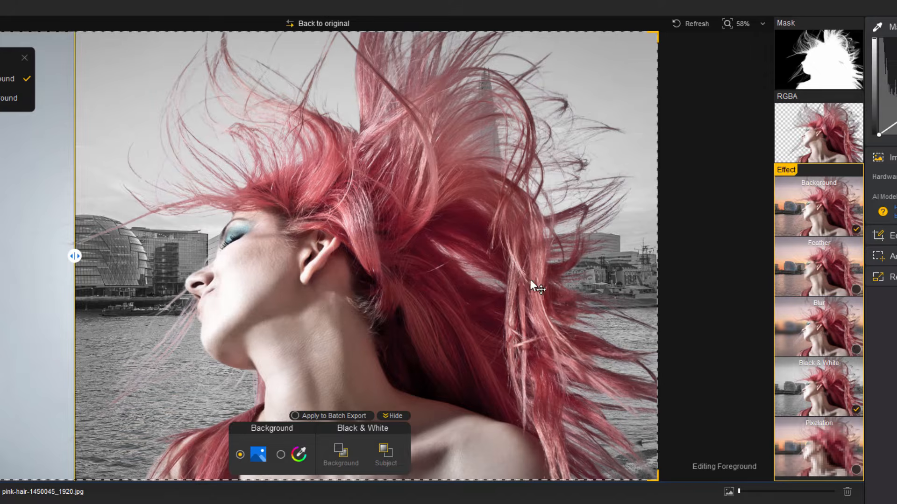
# - Try the Pixelation effect on the backdrop by raising the background pixel size and setting the subject's pixel size to 0
pyautogui.click(821, 446)
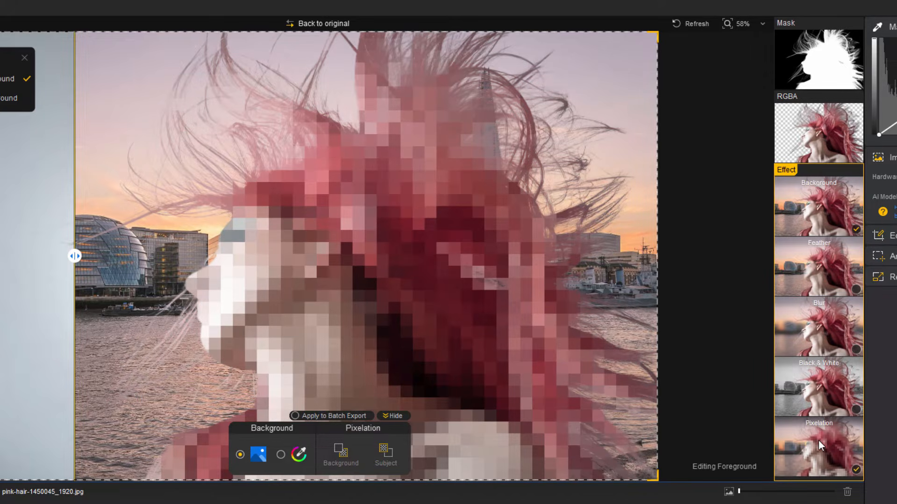
pyautogui.click(343, 451)
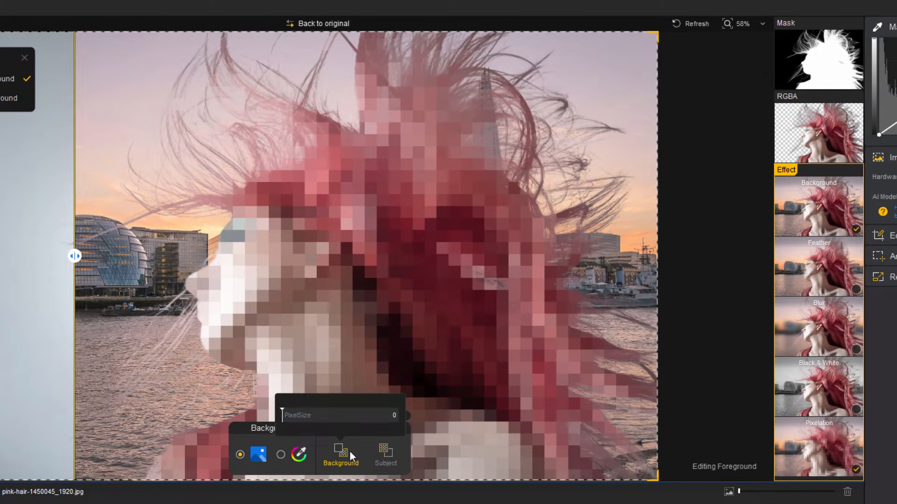
pyautogui.moveTo(281, 415); pyautogui.dragTo(343, 421)
pyautogui.click(383, 452)
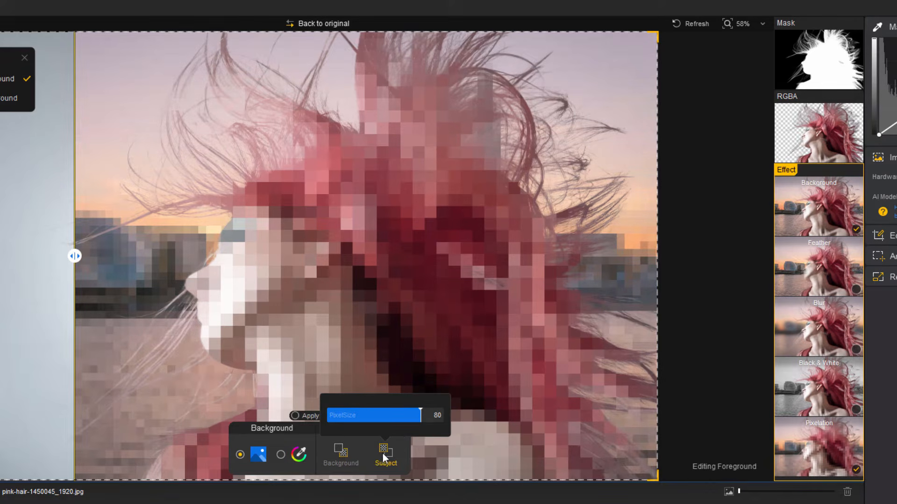
pyautogui.moveTo(421, 417); pyautogui.dragTo(327, 416)
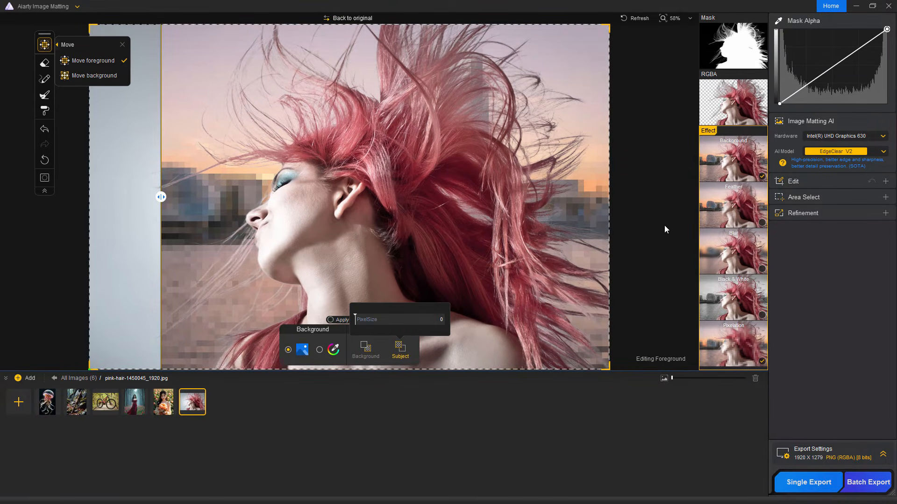
# - Turn off the portrait's background effect, show the transparent RGBA cutout, and reveal nearly all of it with the comparison divider
pyautogui.click(731, 161)
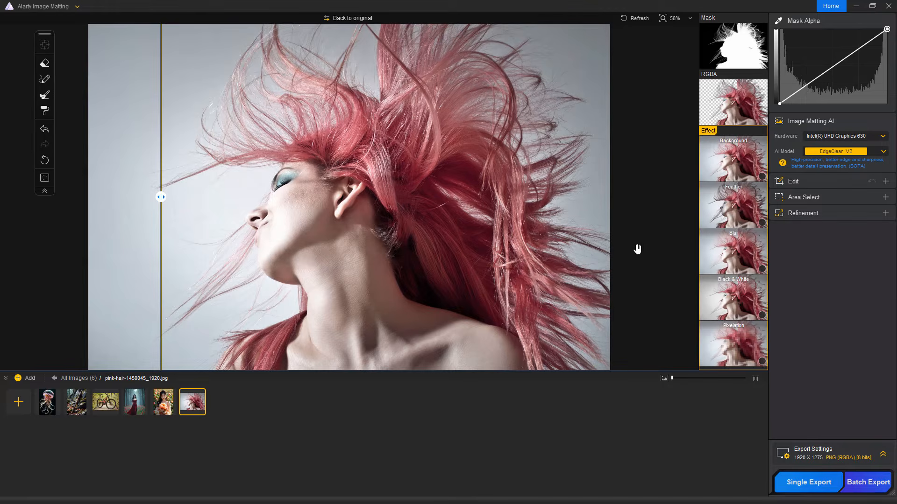
pyautogui.scroll(-1, 462, 188)
pyautogui.scroll(-1, 457, 188)
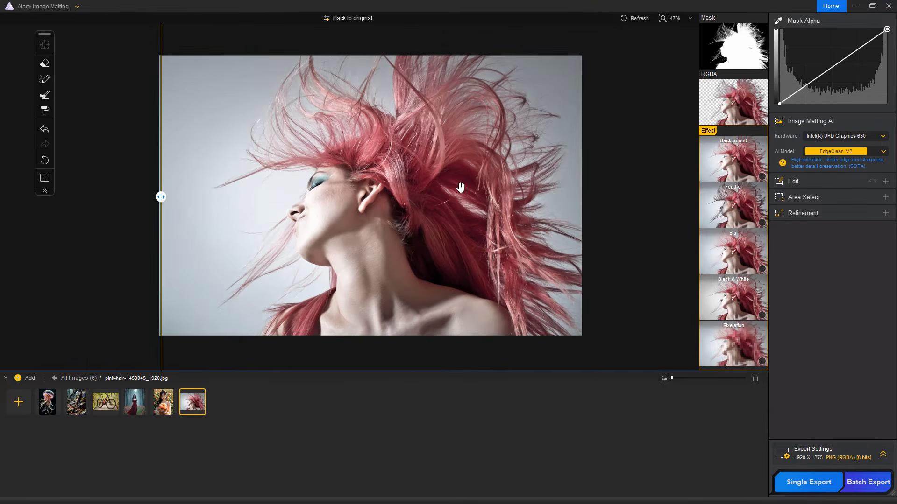
pyautogui.scroll(-1, 453, 189)
pyautogui.scroll(1, 441, 190)
pyautogui.click(727, 107)
pyautogui.moveTo(371, 197)
pyautogui.mouseDown()
pyautogui.moveTo(567, 196)
pyautogui.moveTo(279, 196)
pyautogui.moveTo(357, 198)
pyautogui.mouseUp()
pyautogui.moveTo(422, 198); pyautogui.dragTo(203, 176)
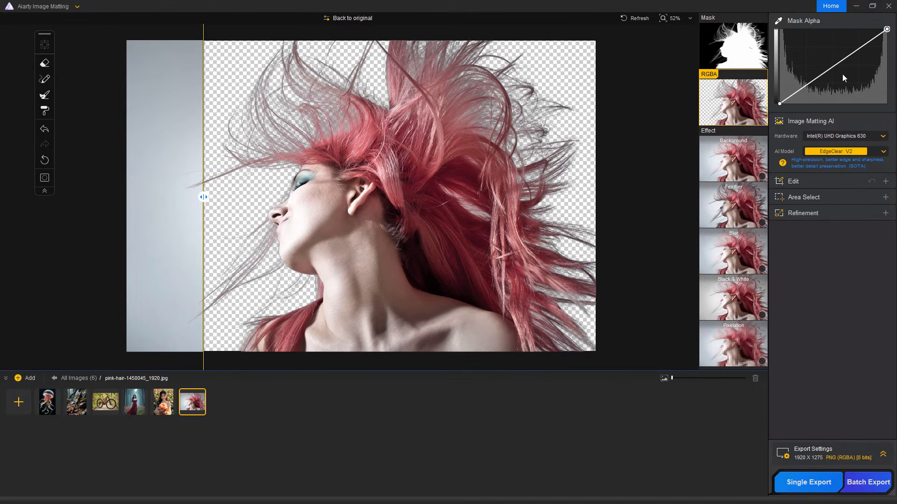
# - Try bending the middle of the portrait's Mask Alpha curve downward, and straighten it again
pyautogui.moveTo(836, 65); pyautogui.dragTo(845, 78)
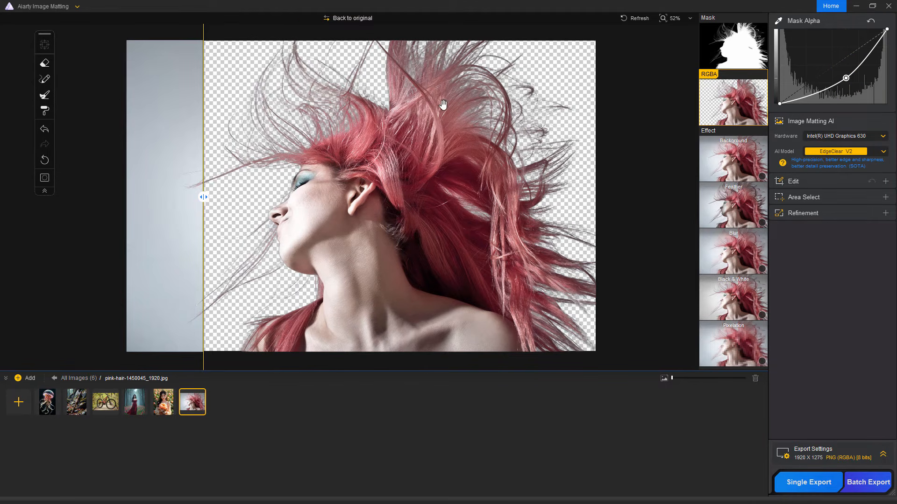
pyautogui.doubleClick(846, 78)
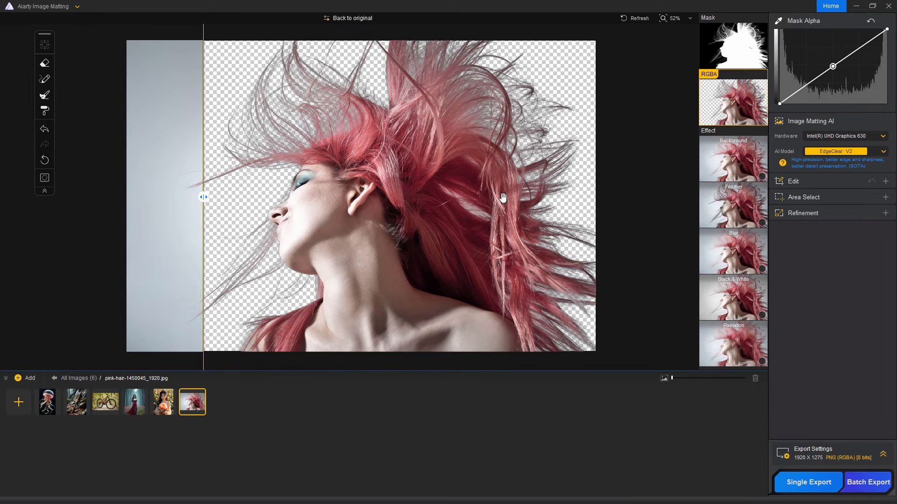
# - Add kitty-551554_1920.jpg to the project and run the AI matting on it with the EdgeClear V2 model
pyautogui.click(21, 405)
pyautogui.click(201, 86)
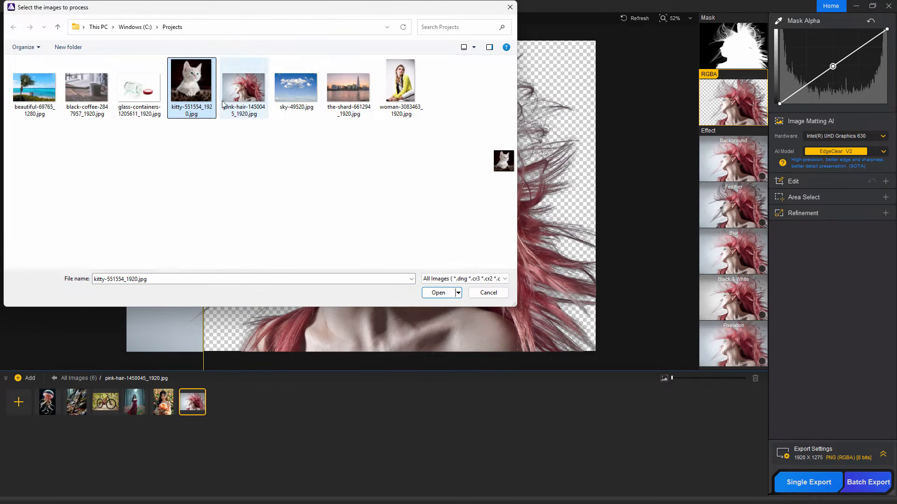
pyautogui.click(438, 292)
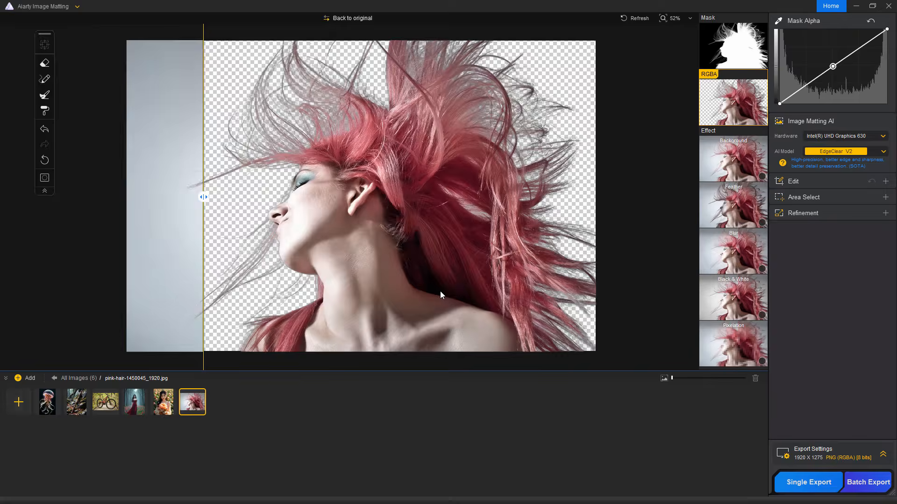
pyautogui.moveTo(224, 196); pyautogui.dragTo(389, 185)
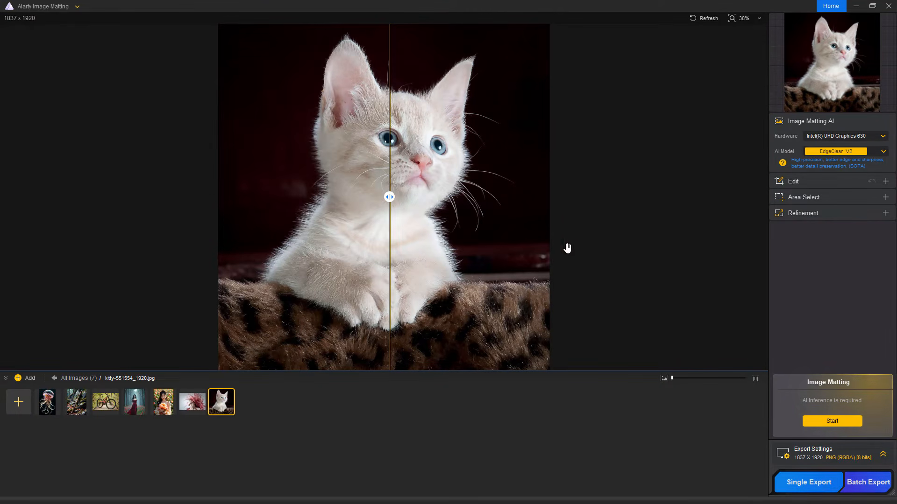
pyautogui.click(832, 422)
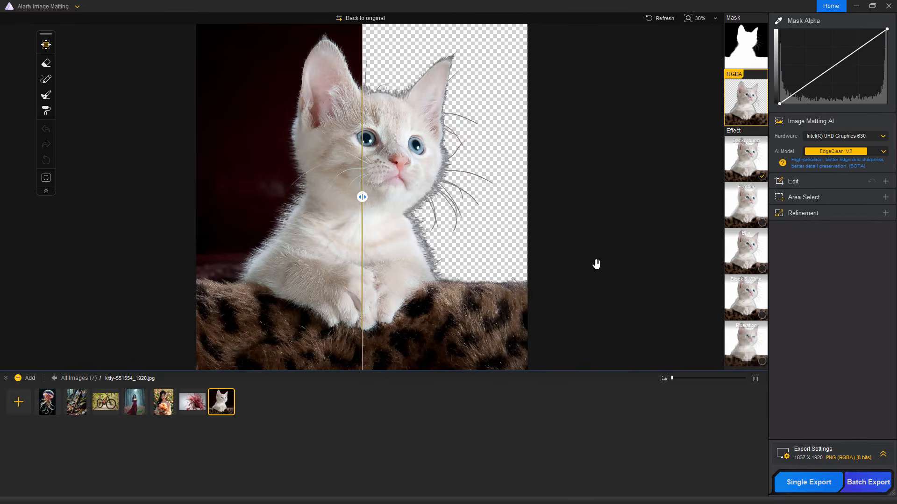
# - Try table-lamp-3813016_1920.jpg as the kitten's backdrop and compare it with the original using the divider
pyautogui.click(753, 157)
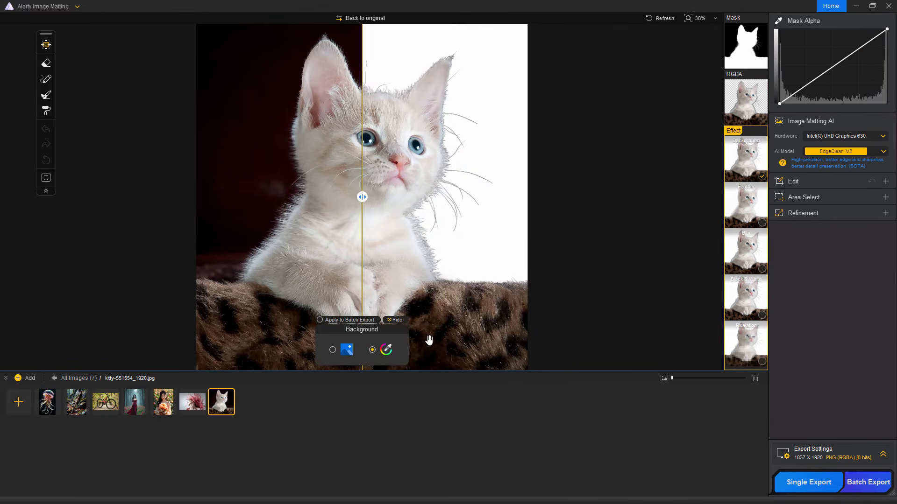
pyautogui.click(346, 350)
pyautogui.click(356, 322)
pyautogui.click(290, 148)
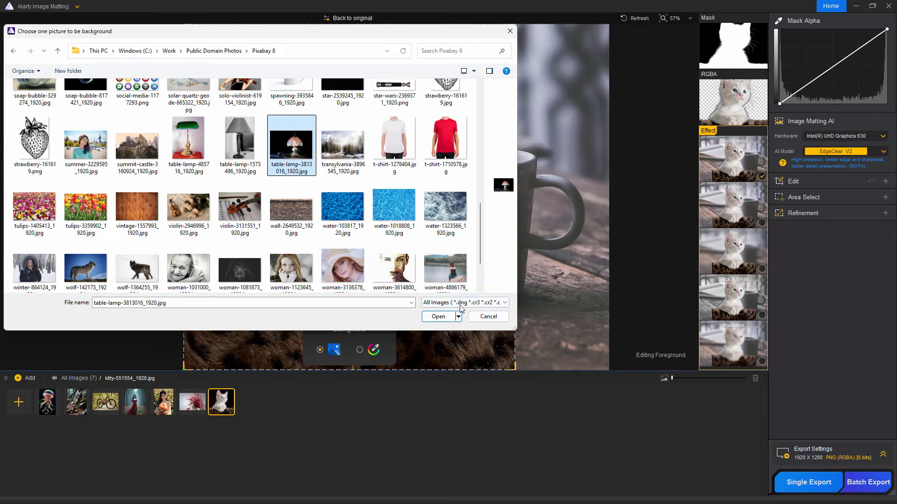
pyautogui.click(437, 313)
pyautogui.moveTo(377, 197); pyautogui.dragTo(206, 171)
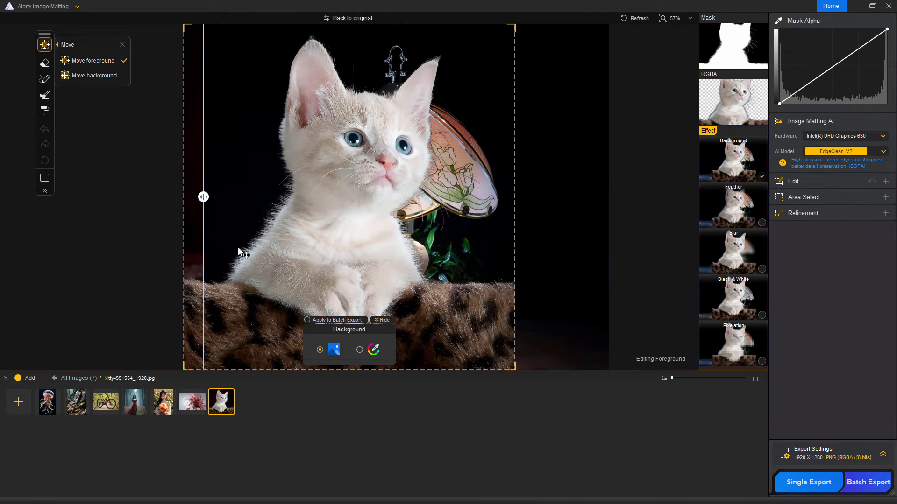
pyautogui.moveTo(203, 196); pyautogui.dragTo(361, 188)
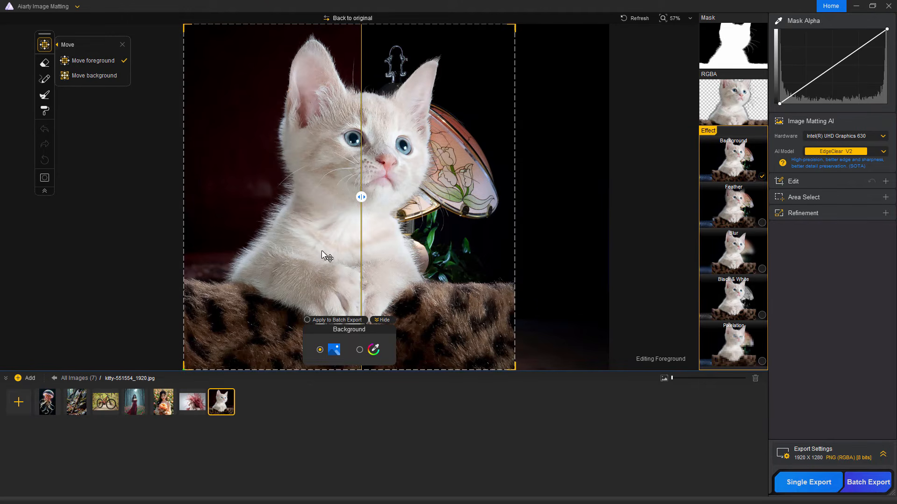
# - Replace the kitten's backdrop with the blue sky picture from the history and reveal the composite across the whole kitten
pyautogui.click(334, 350)
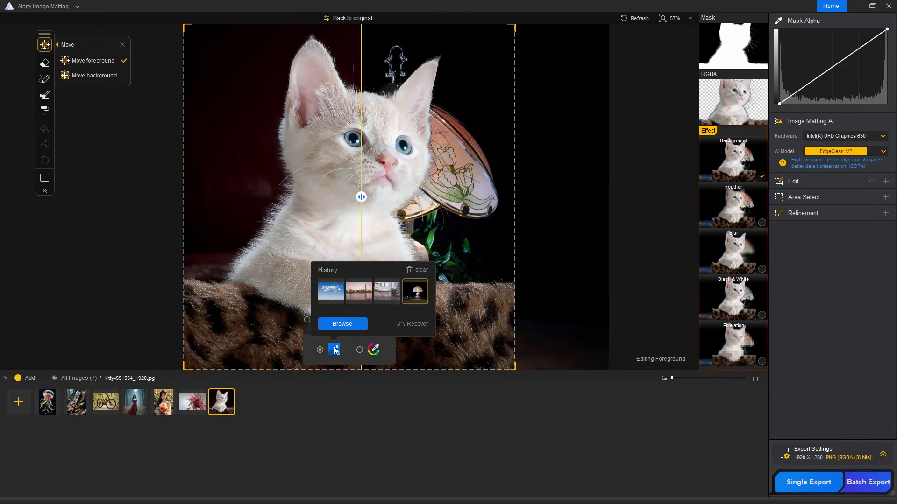
pyautogui.click(329, 294)
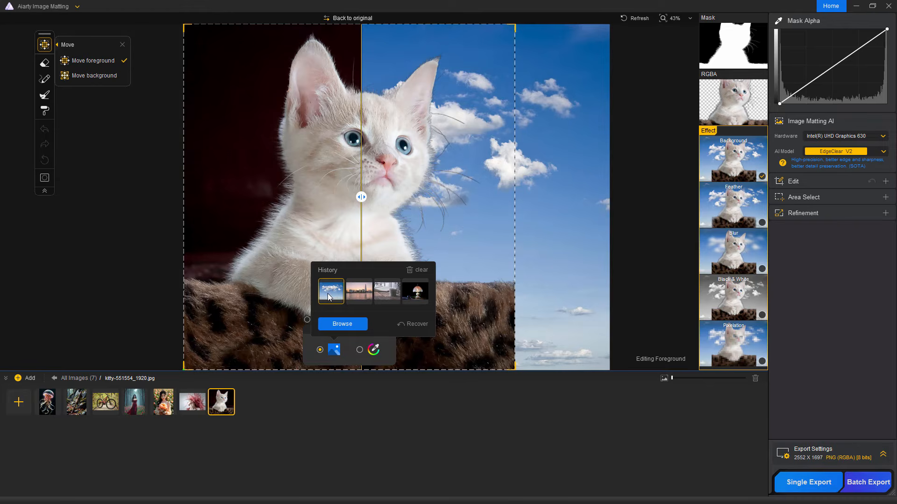
pyautogui.moveTo(361, 197); pyautogui.dragTo(201, 196)
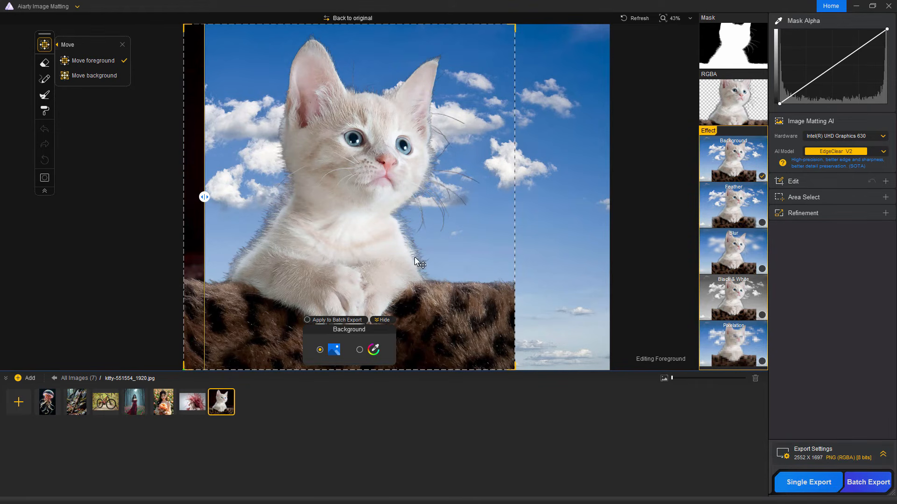
# - Bend the lower part of the Mask Alpha curve down to the baseline to clean the kitten's fur edges, and open the AI model choices
pyautogui.moveTo(841, 64); pyautogui.dragTo(841, 79)
pyautogui.moveTo(841, 83); pyautogui.dragTo(809, 103)
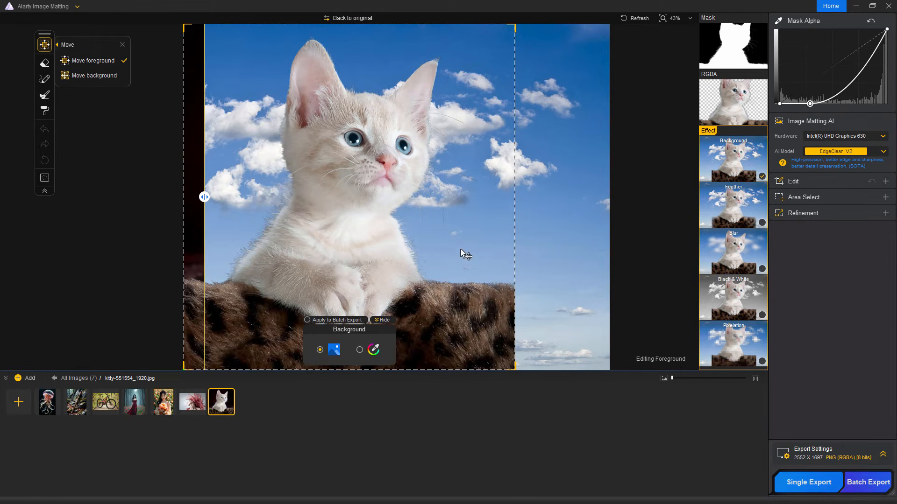
pyautogui.moveTo(810, 103)
pyautogui.mouseDown()
pyautogui.moveTo(800, 77)
pyautogui.moveTo(826, 51)
pyautogui.moveTo(831, 106)
pyautogui.moveTo(814, 106)
pyautogui.mouseUp()
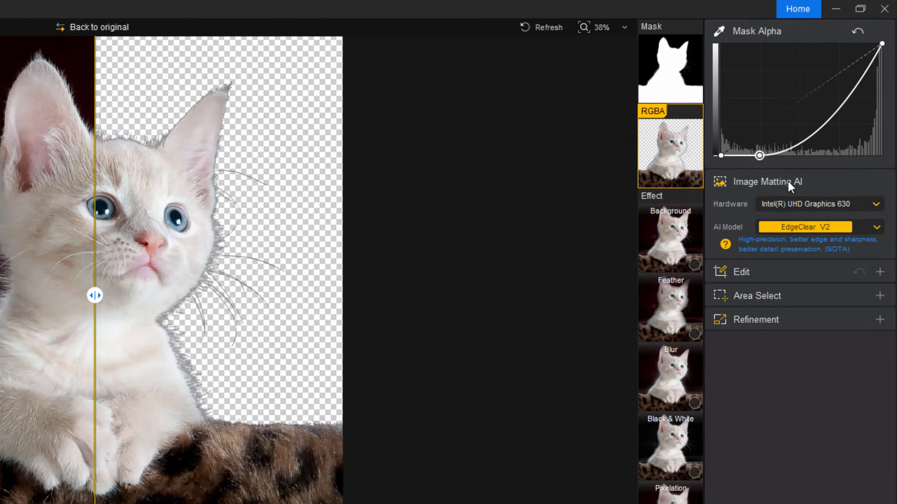
pyautogui.click(876, 227)
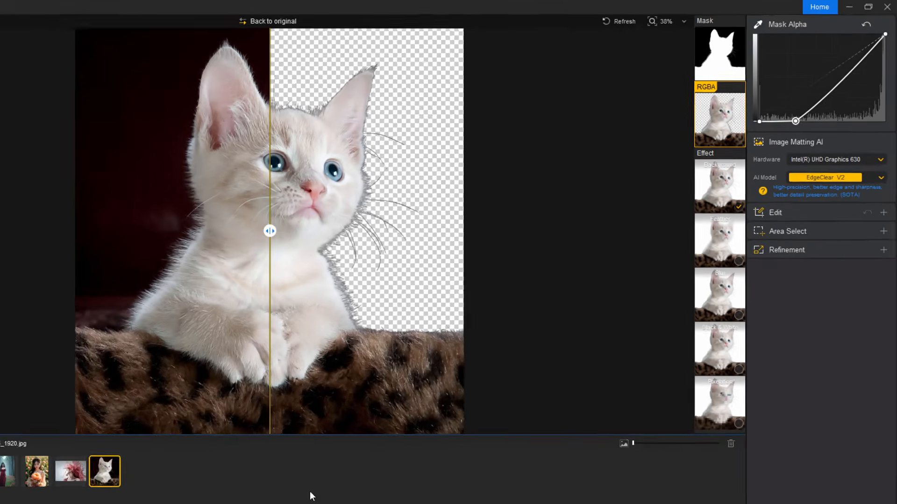
# - Add woman-3083463_1920.jpg to the project and run the AI matting on it with the EdgeClear V2 model
pyautogui.click(16, 404)
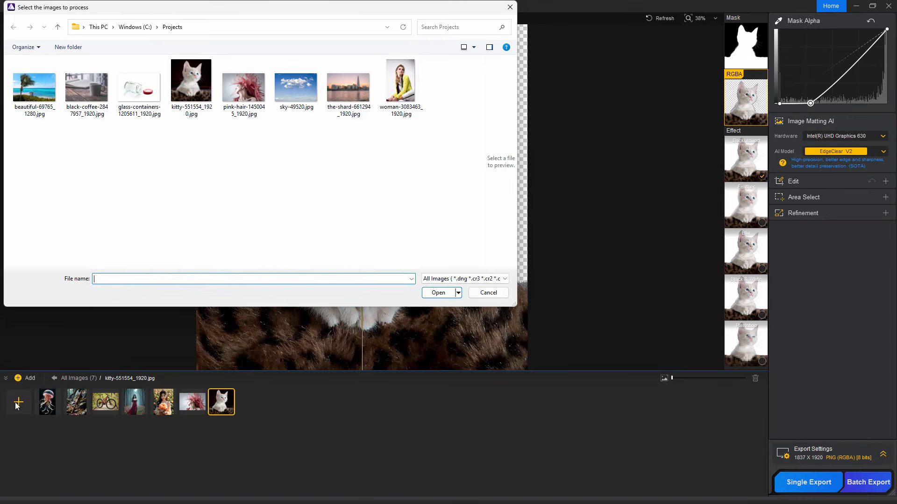
pyautogui.click(400, 84)
pyautogui.click(441, 292)
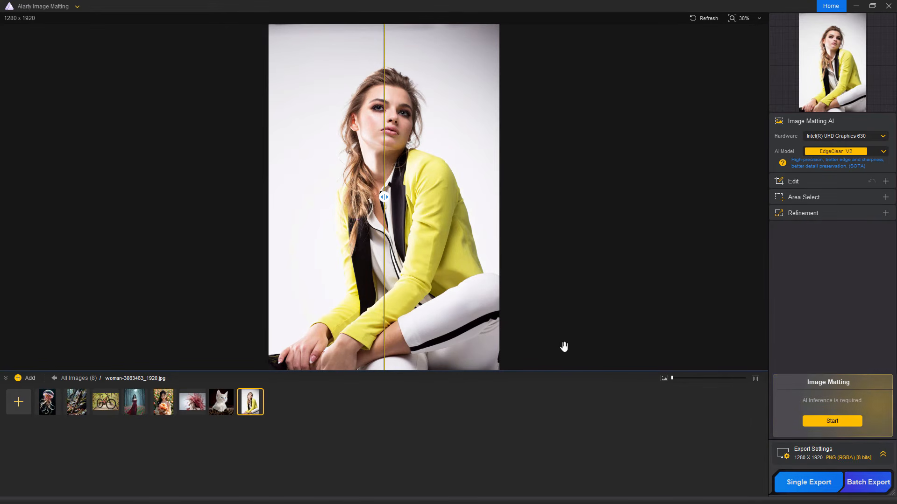
pyautogui.click(832, 421)
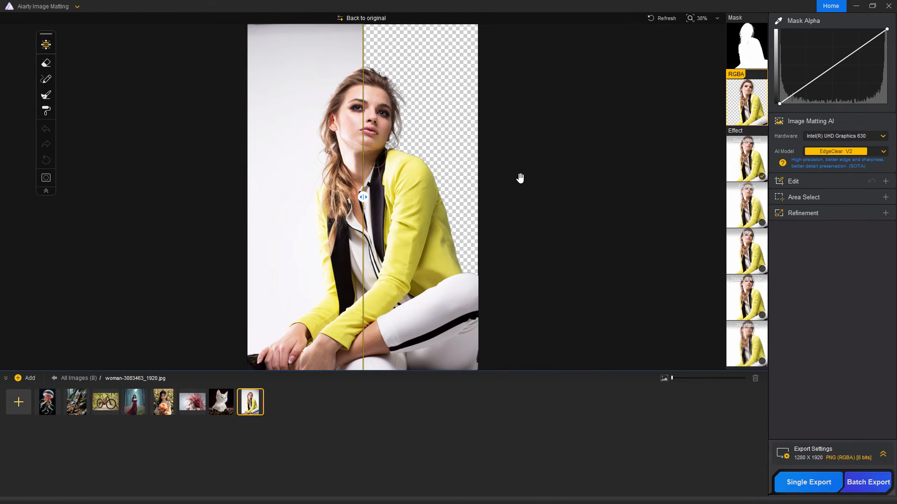
# - Set the Shard skyline picture from the history as the woman's backdrop and reveal the composite with the comparison divider
pyautogui.scroll(5, 518, 179)
pyautogui.moveTo(370, 152); pyautogui.dragTo(611, 247)
pyautogui.moveTo(579, 220); pyautogui.dragTo(566, 235)
pyautogui.scroll(-5, 465, 164)
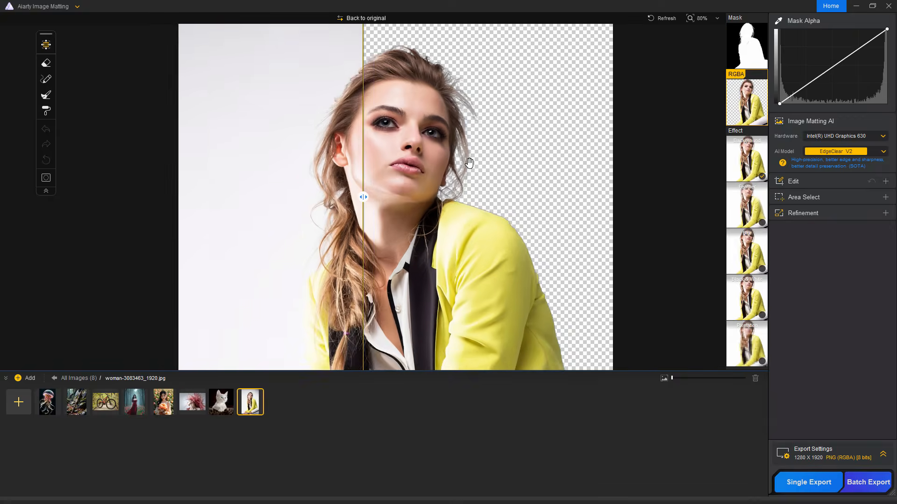
pyautogui.moveTo(490, 211); pyautogui.dragTo(471, 191)
pyautogui.click(740, 166)
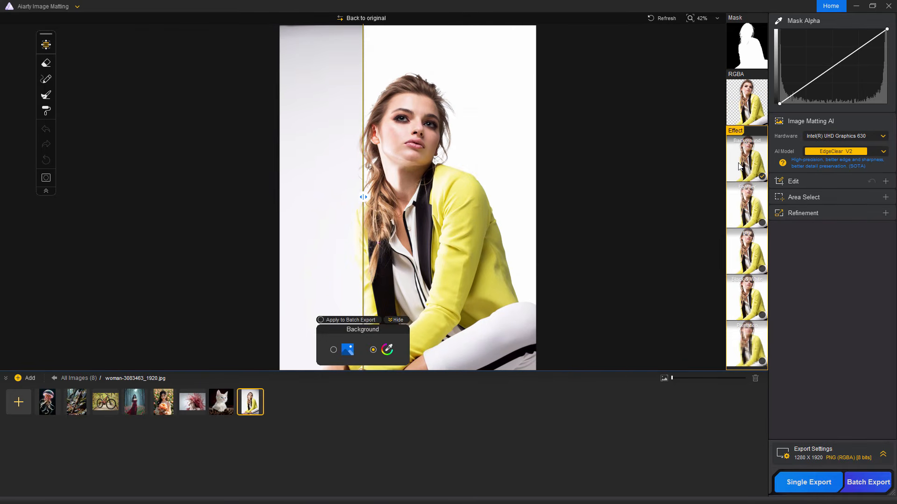
pyautogui.moveTo(350, 350)
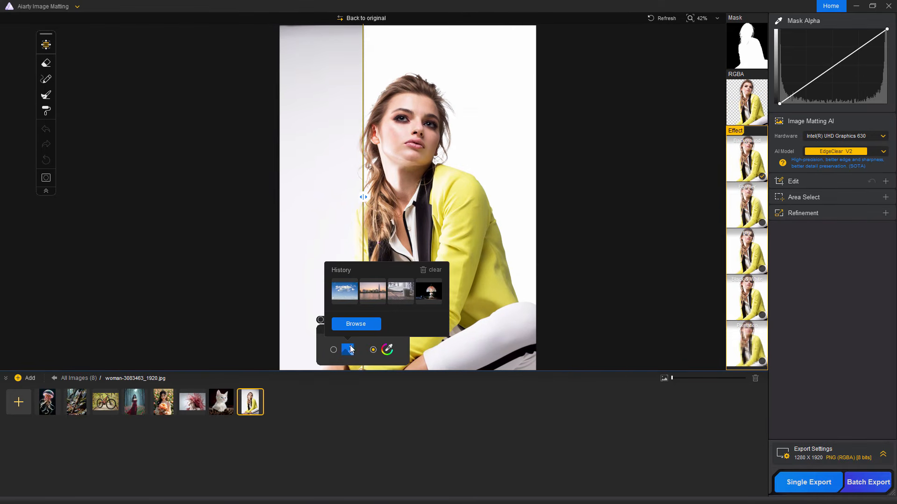
pyautogui.click(378, 293)
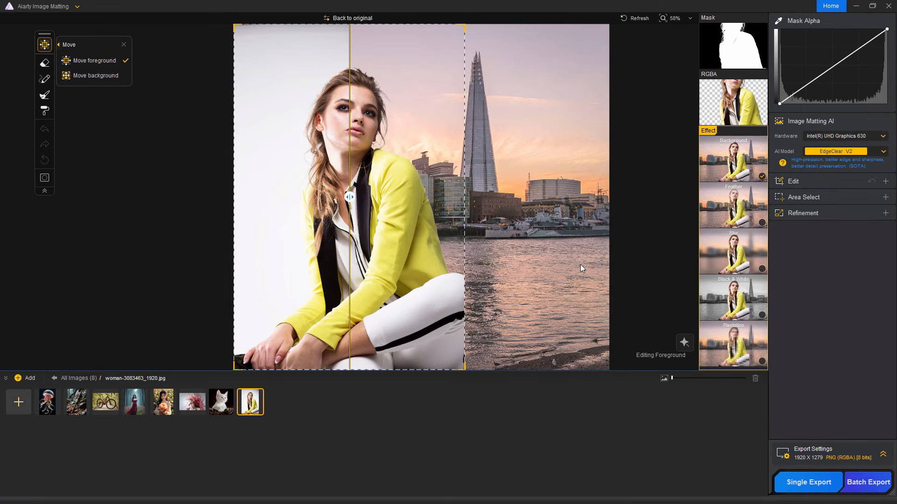
pyautogui.moveTo(349, 197); pyautogui.dragTo(248, 196)
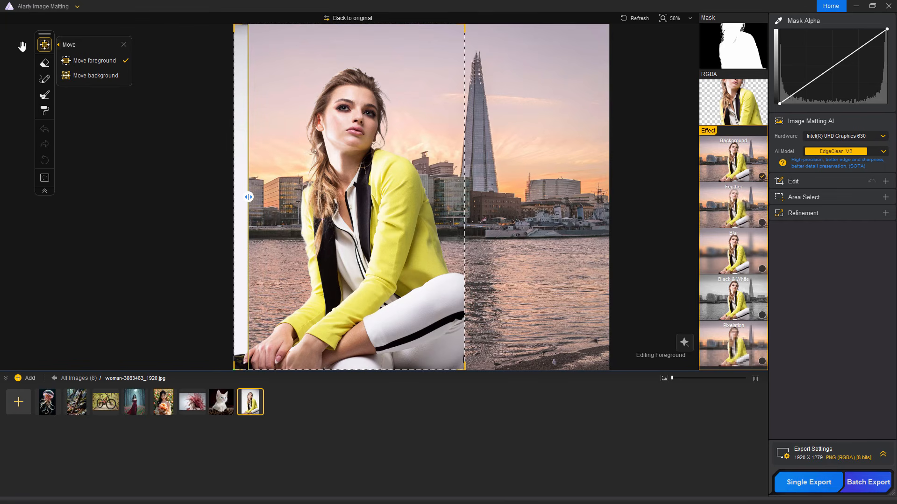
# - Move the foreground woman to the right edge of the skyline backdrop and close the Move options
pyautogui.click(43, 45)
pyautogui.click(43, 45)
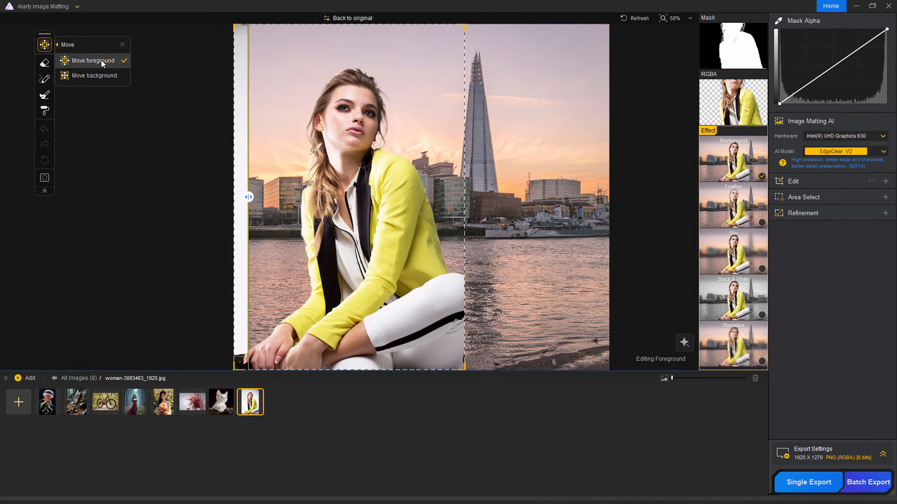
pyautogui.moveTo(346, 204); pyautogui.dragTo(486, 239)
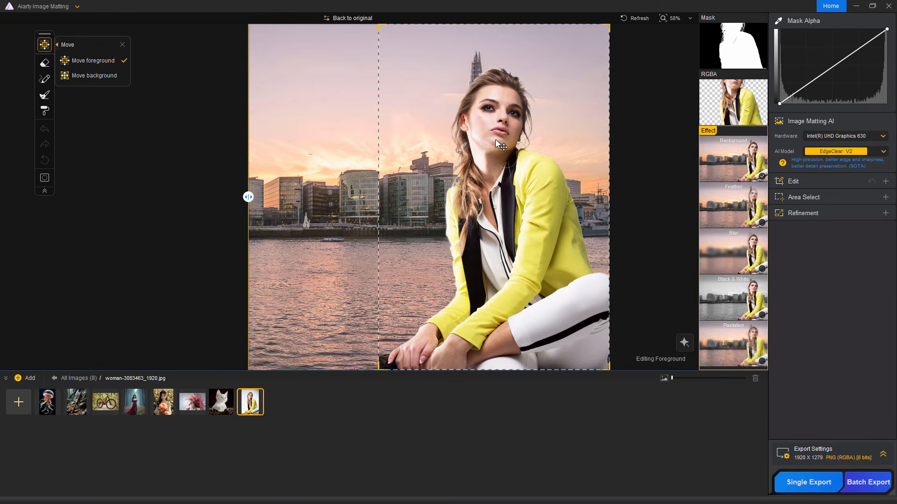
pyautogui.click(122, 46)
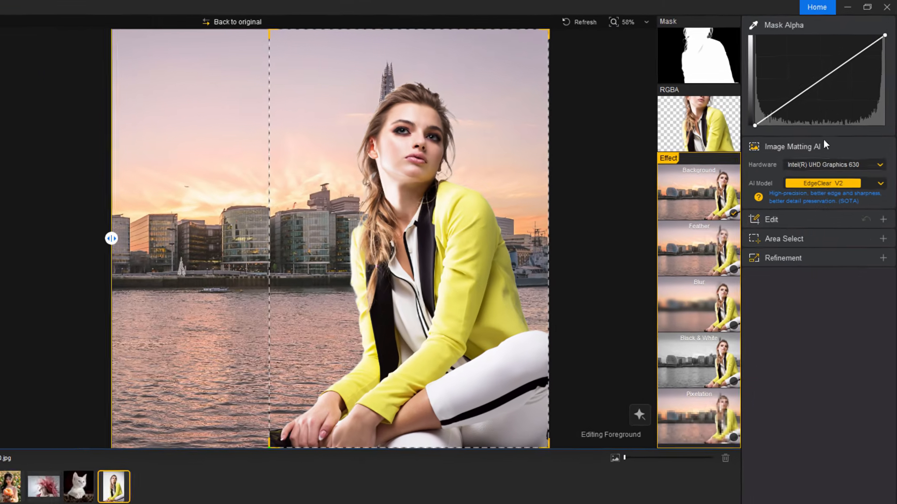
# - Open the Edit options for the woman photo and examine the AI Enhance model choices
pyautogui.click(793, 219)
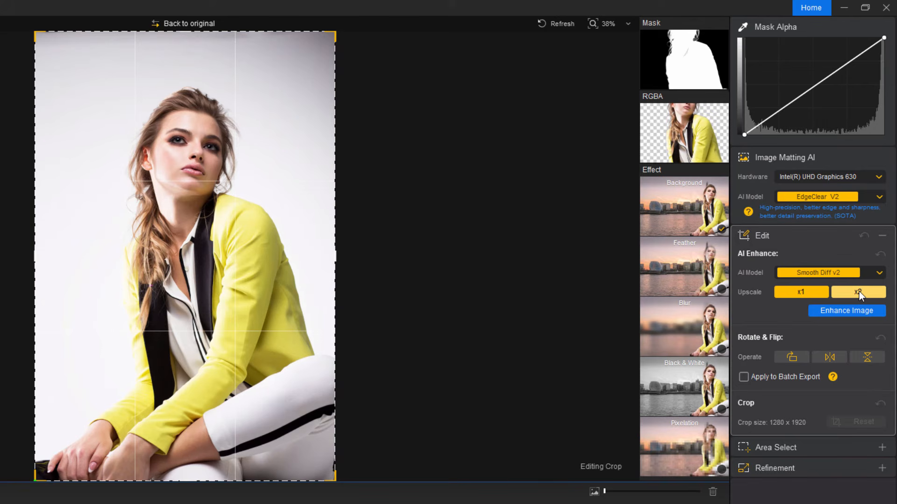
pyautogui.click(867, 275)
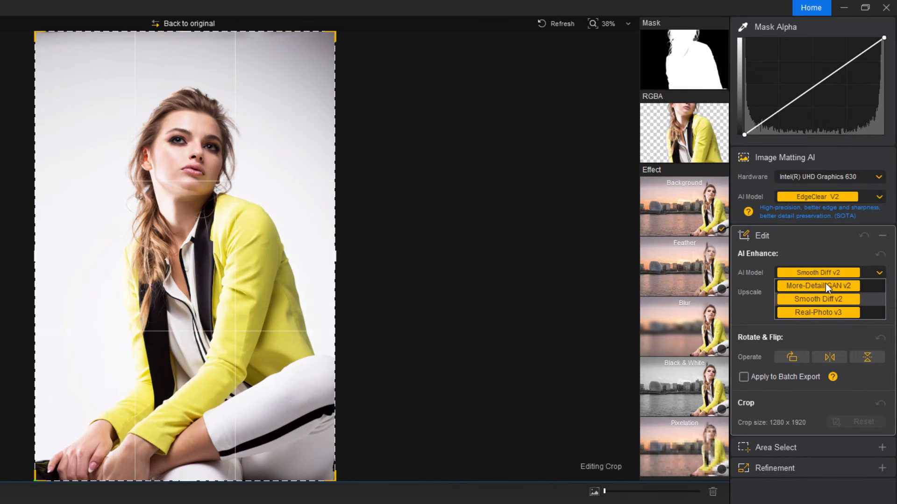
pyautogui.click(761, 338)
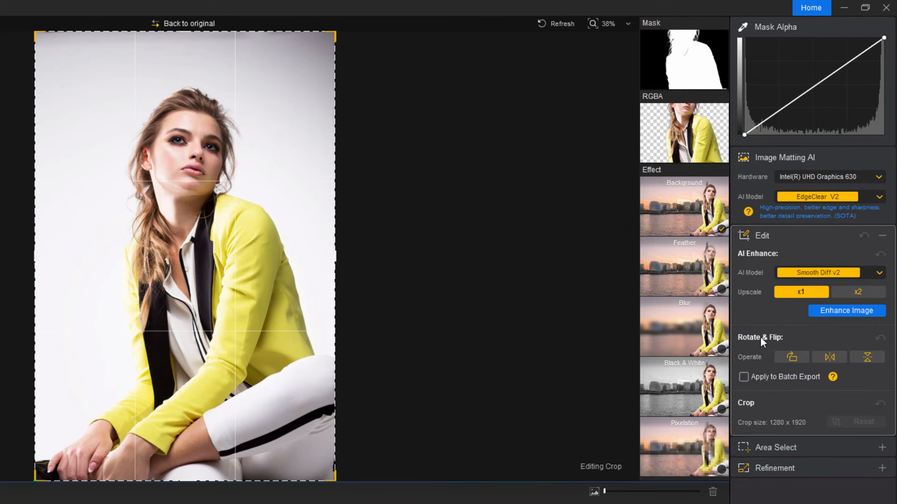
# - Try rotating the woman photo in quarter turns through a full circle and flipping it horizontally and back
pyautogui.doubleClick(794, 357)
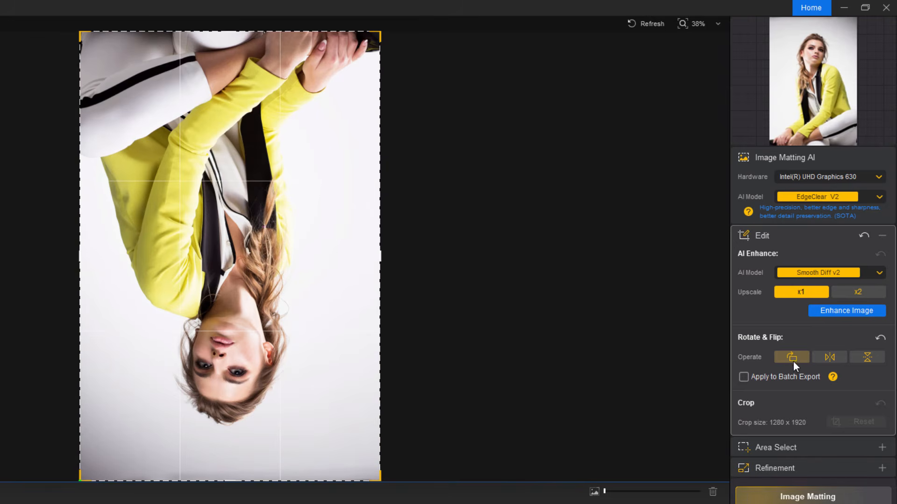
pyautogui.click(790, 359)
pyautogui.click(789, 357)
pyautogui.click(830, 359)
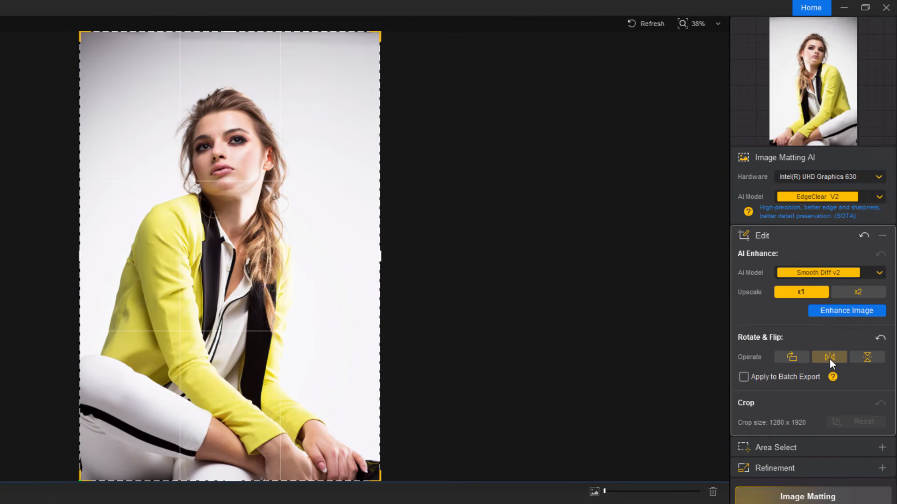
pyautogui.click(830, 359)
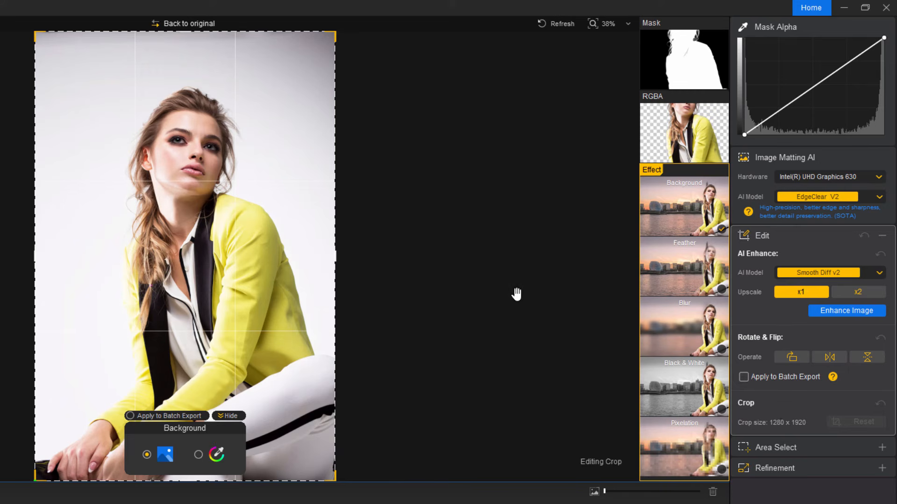
# - Close the Edit options and examine the Area Select and Refinement options, leaving them collapsed
pyautogui.click(882, 236)
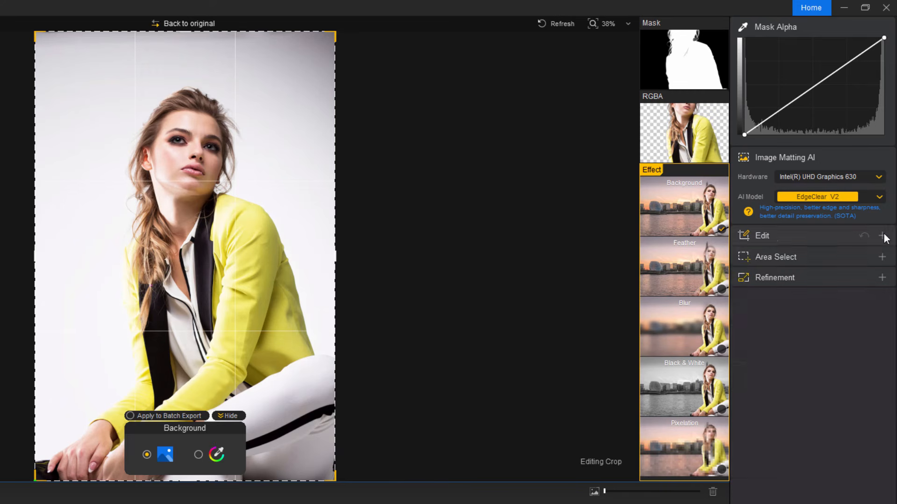
pyautogui.click(846, 252)
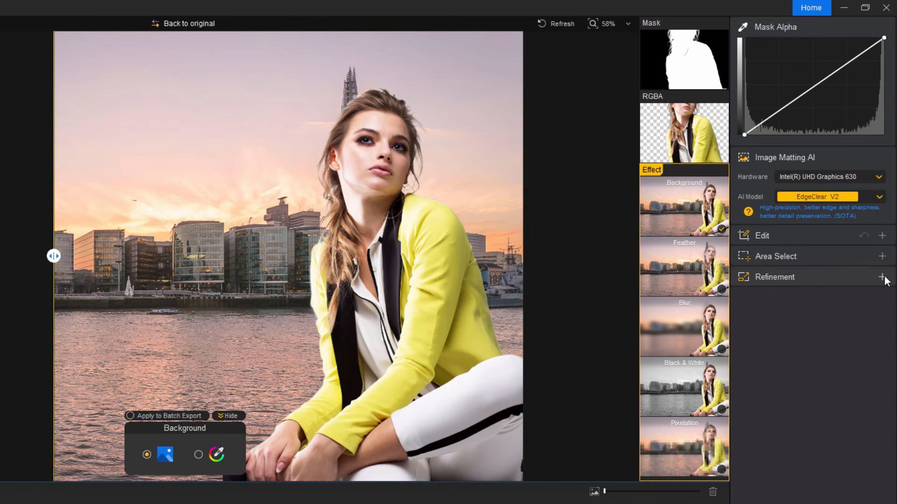
pyautogui.click(883, 278)
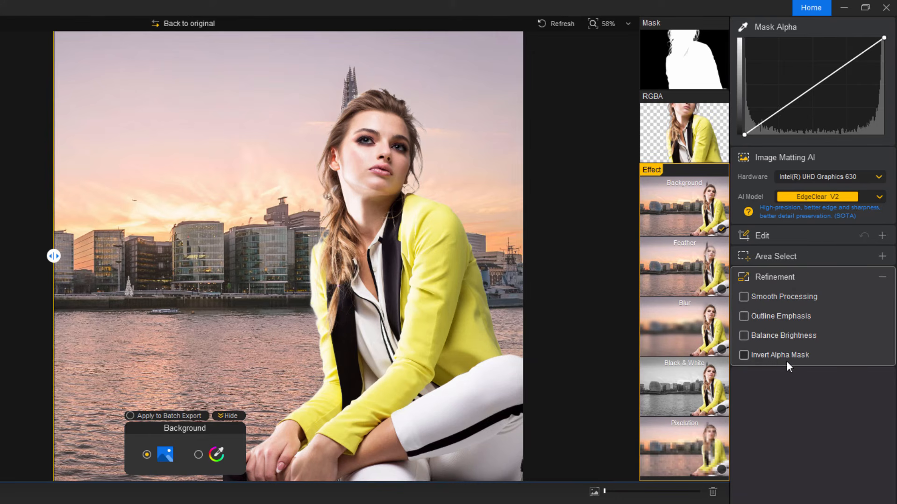
pyautogui.click(881, 277)
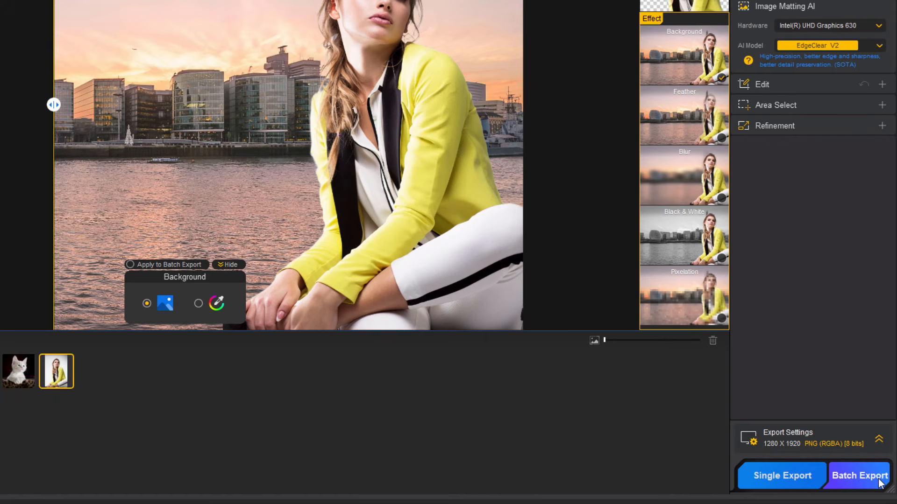
# - Review the export format choices and export the woman's transparent RGBA cutout as a single 8-bit PNG, minimizing the output folder
pyautogui.click(878, 439)
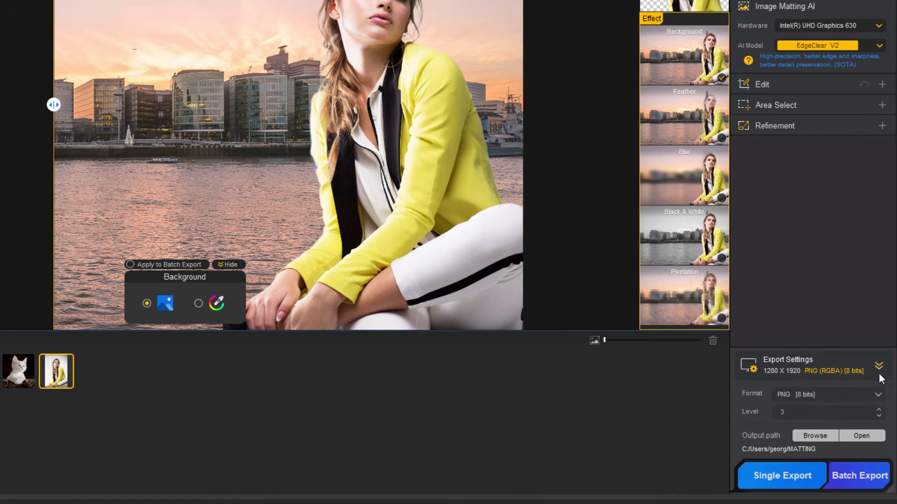
pyautogui.click(825, 397)
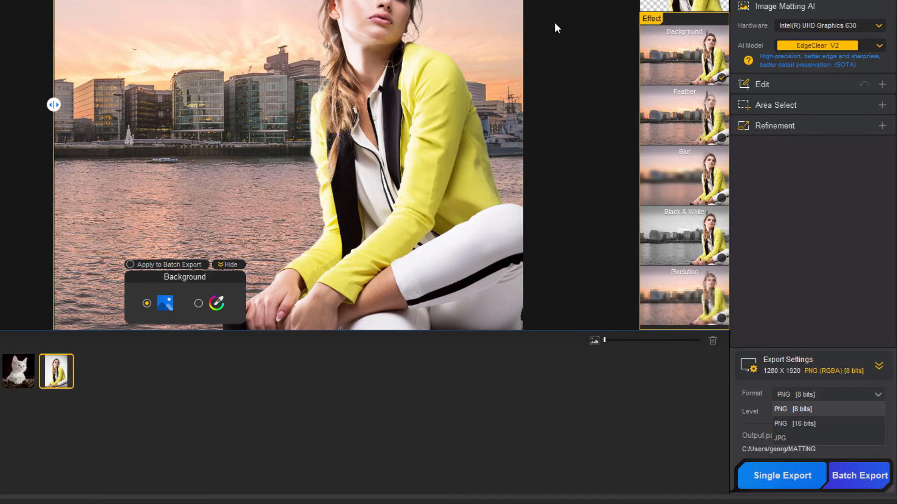
pyautogui.click(696, 63)
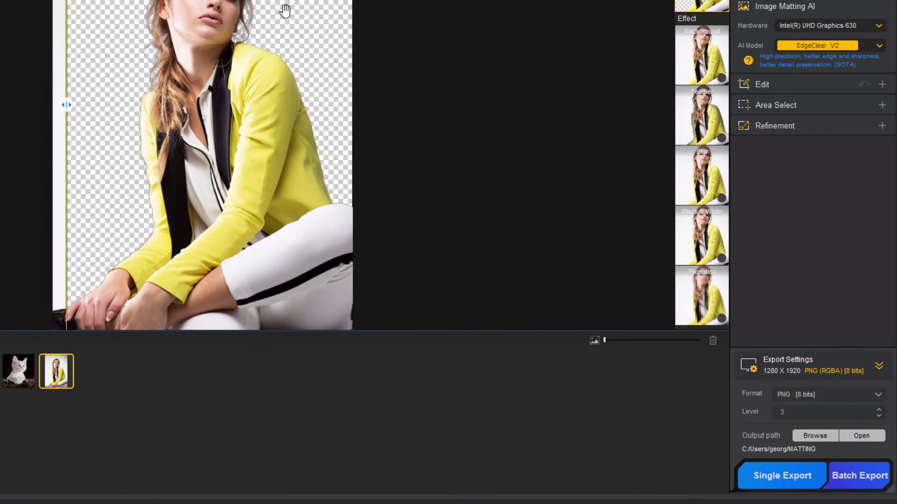
pyautogui.click(828, 394)
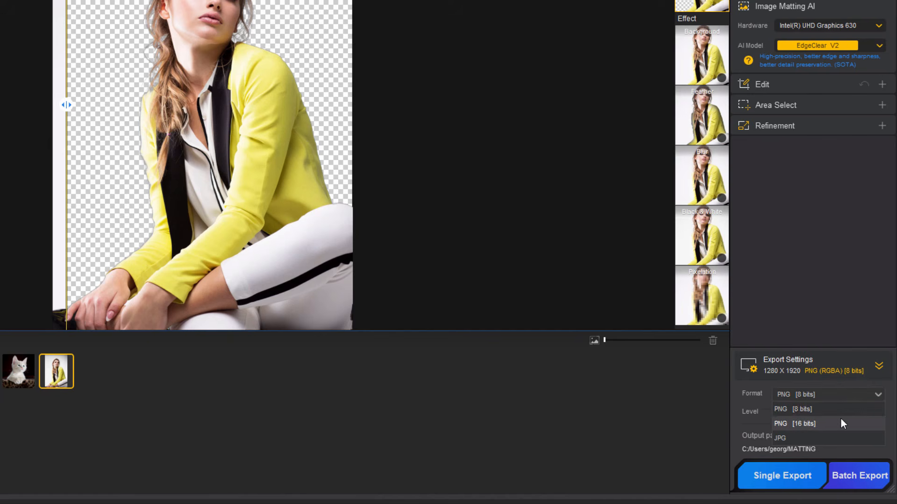
pyautogui.click(733, 396)
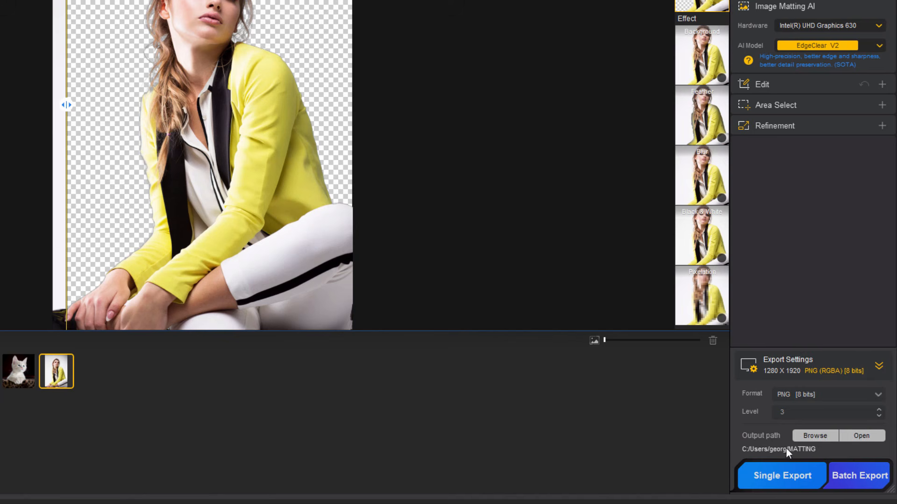
pyautogui.click(778, 471)
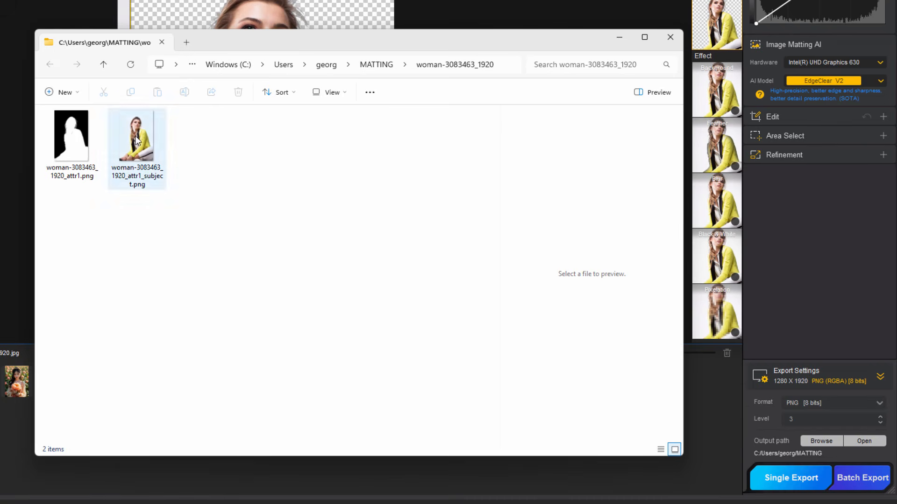
pyautogui.click(618, 37)
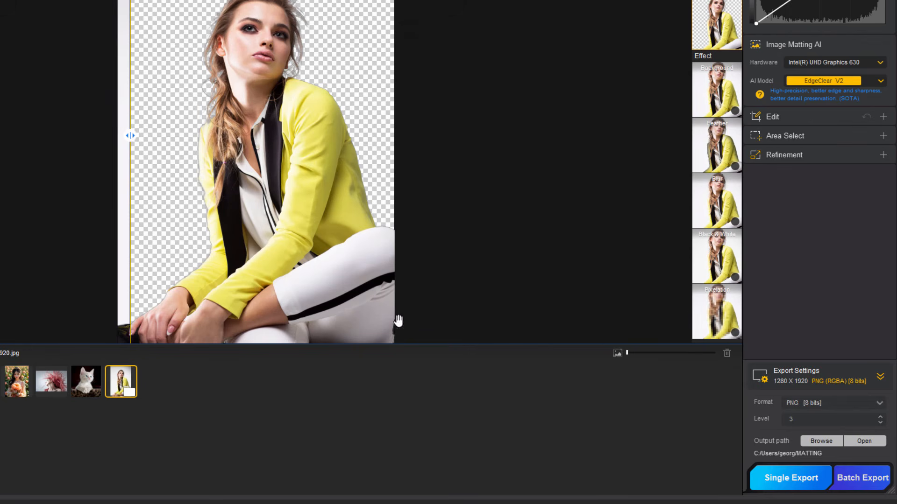
# - Switch back to the skyline Background effect and export the woman composite as a single 8-bit PNG
pyautogui.moveTo(130, 136); pyautogui.dragTo(267, 135)
pyautogui.click(717, 91)
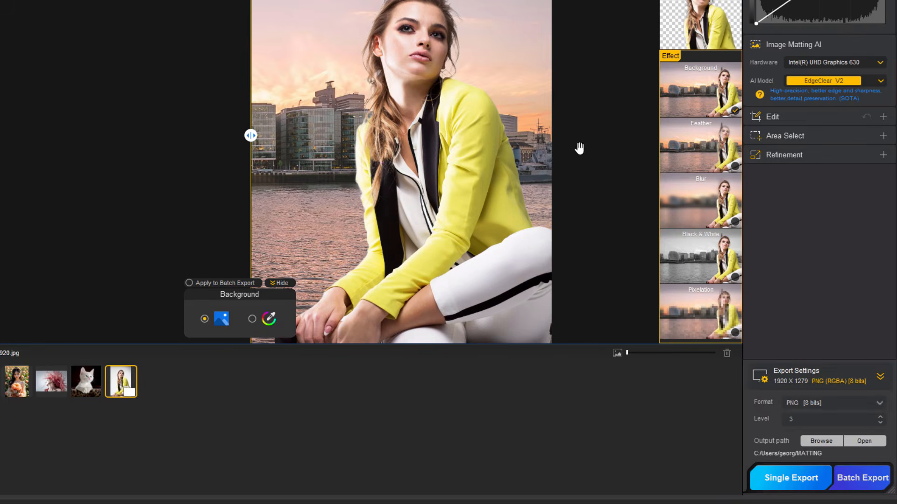
pyautogui.click(791, 478)
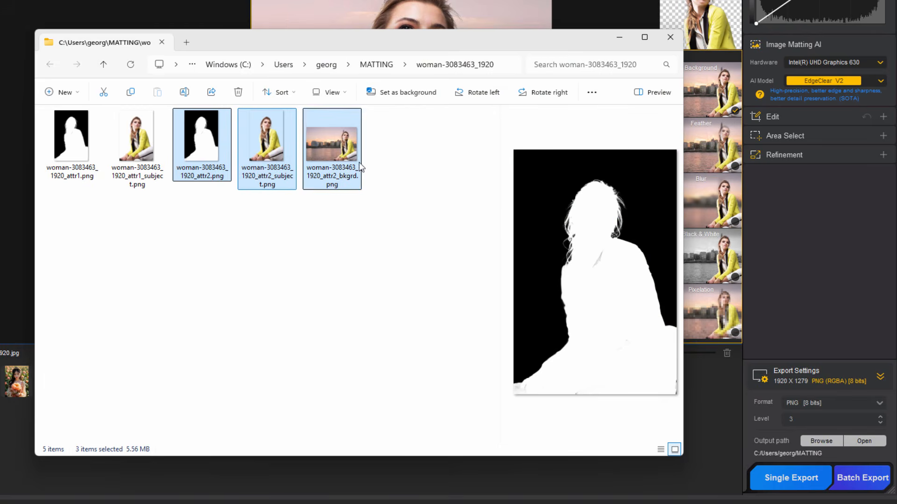
# - Preview the attr2 subject, mask and background composite PNG files in the output folder
pyautogui.moveTo(334, 153)
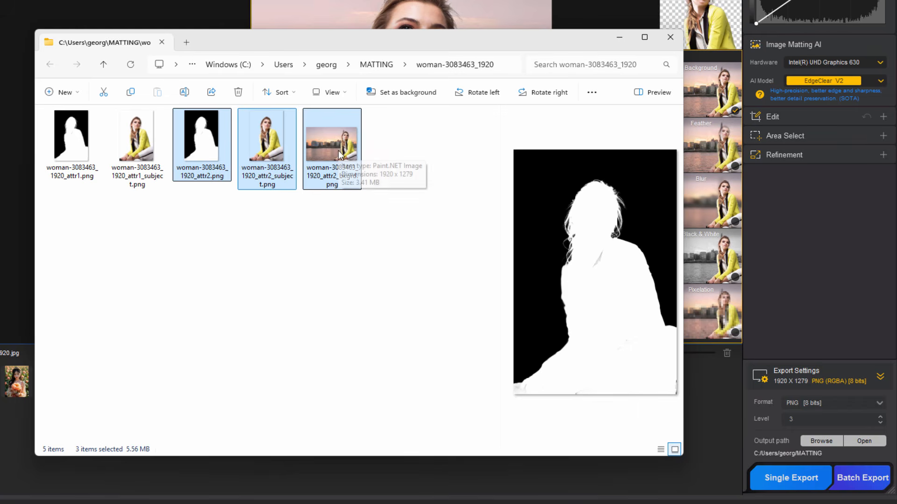
pyautogui.click(266, 142)
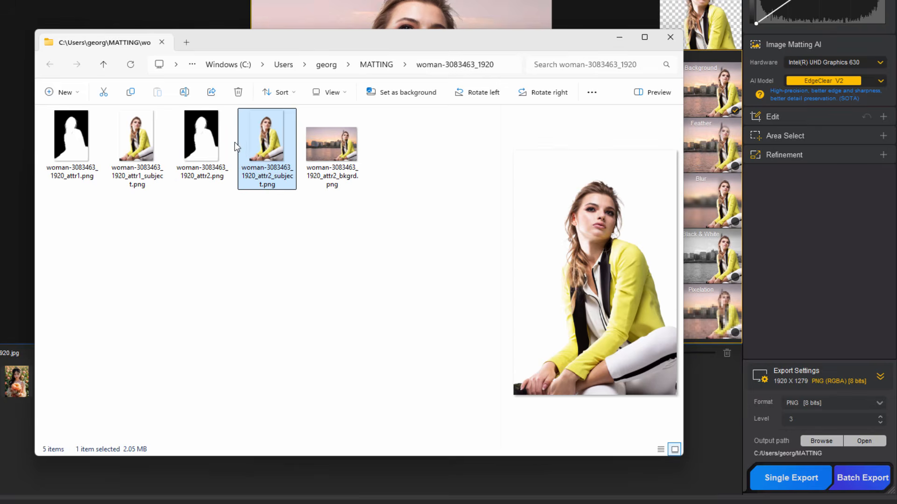
pyautogui.click(217, 136)
pyautogui.click(331, 158)
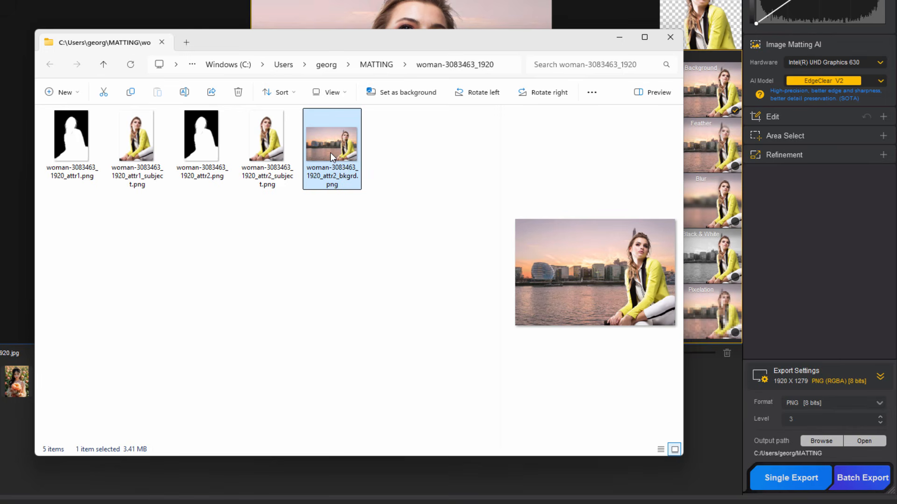